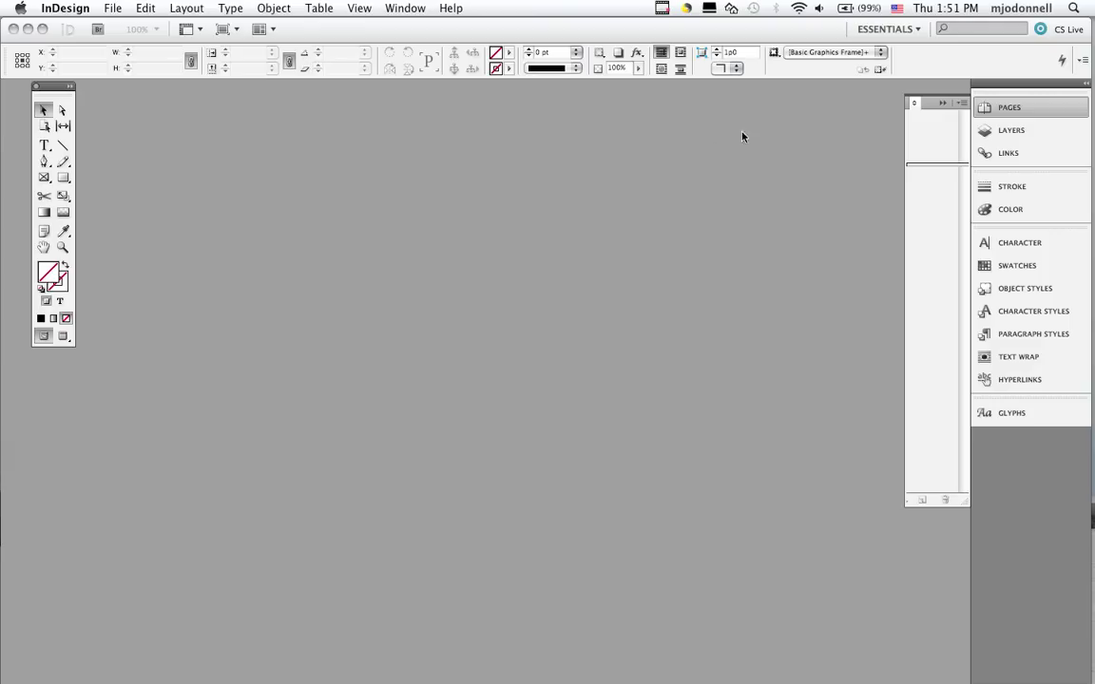
Look through the Layers, Links and Character panels, then bring up the Swatches panel
left_click(1004, 133)
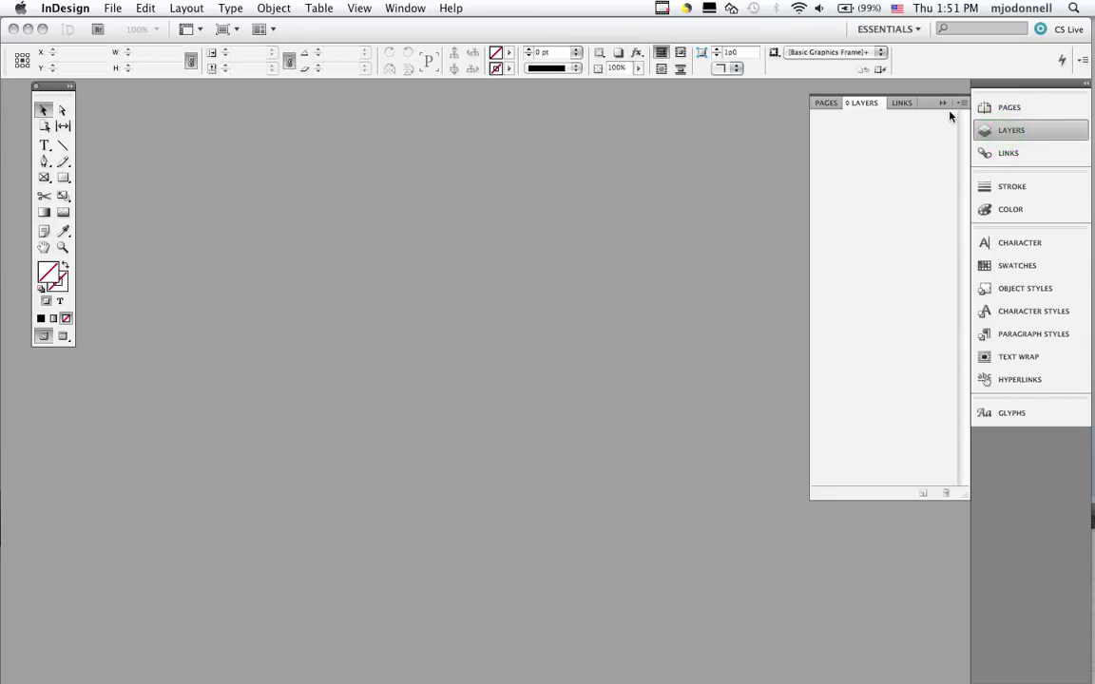
left_click(1001, 158)
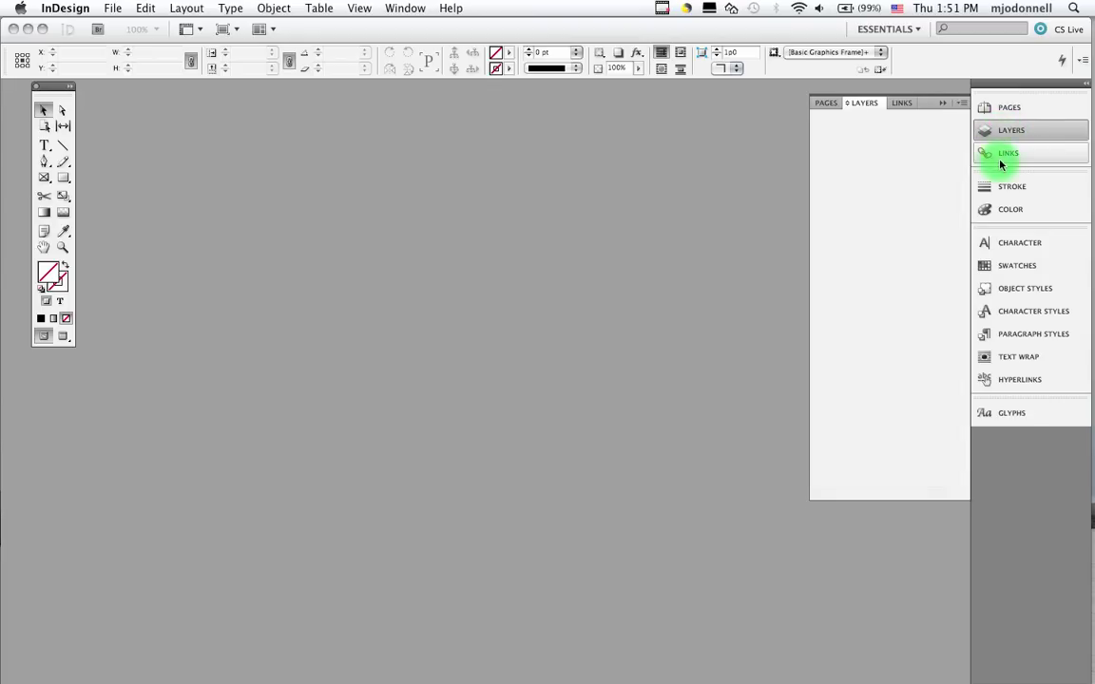
left_click(998, 245)
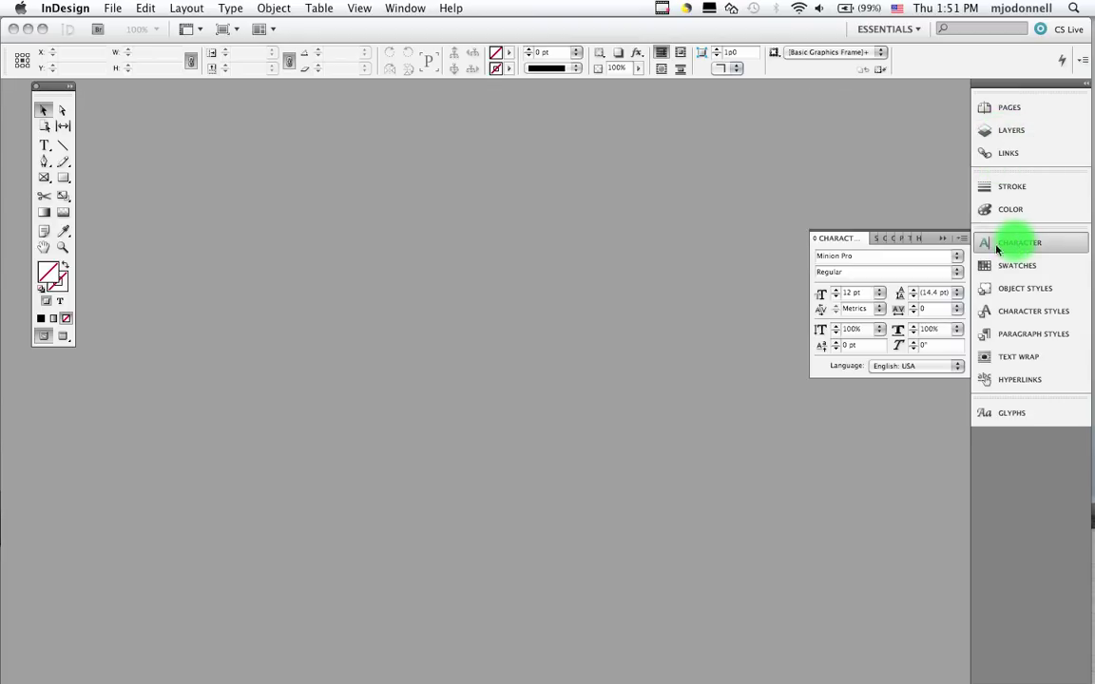
left_click(875, 239)
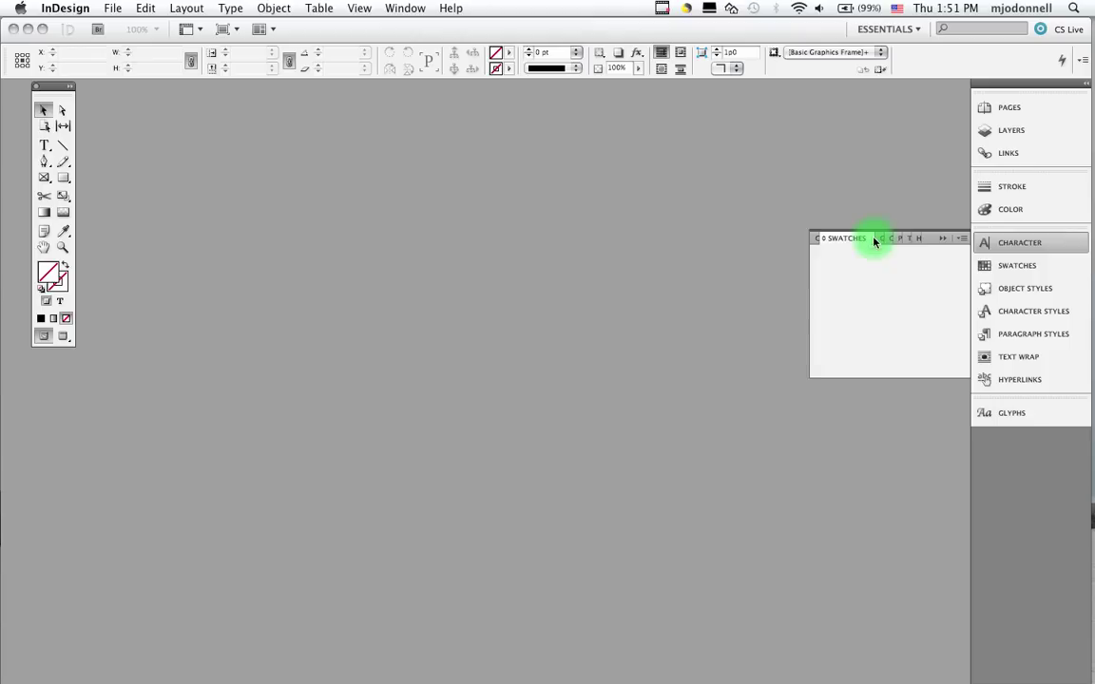
Browse the Window menu's panel submenus, then close the menu
left_click(406, 8)
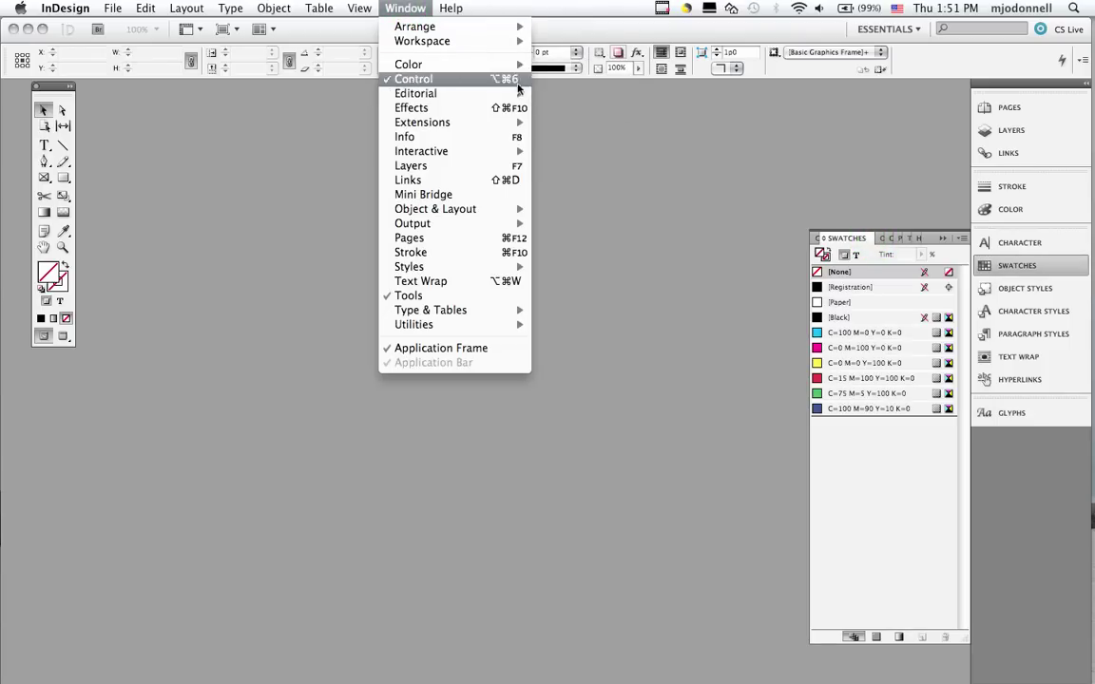
mouse_move(518, 94)
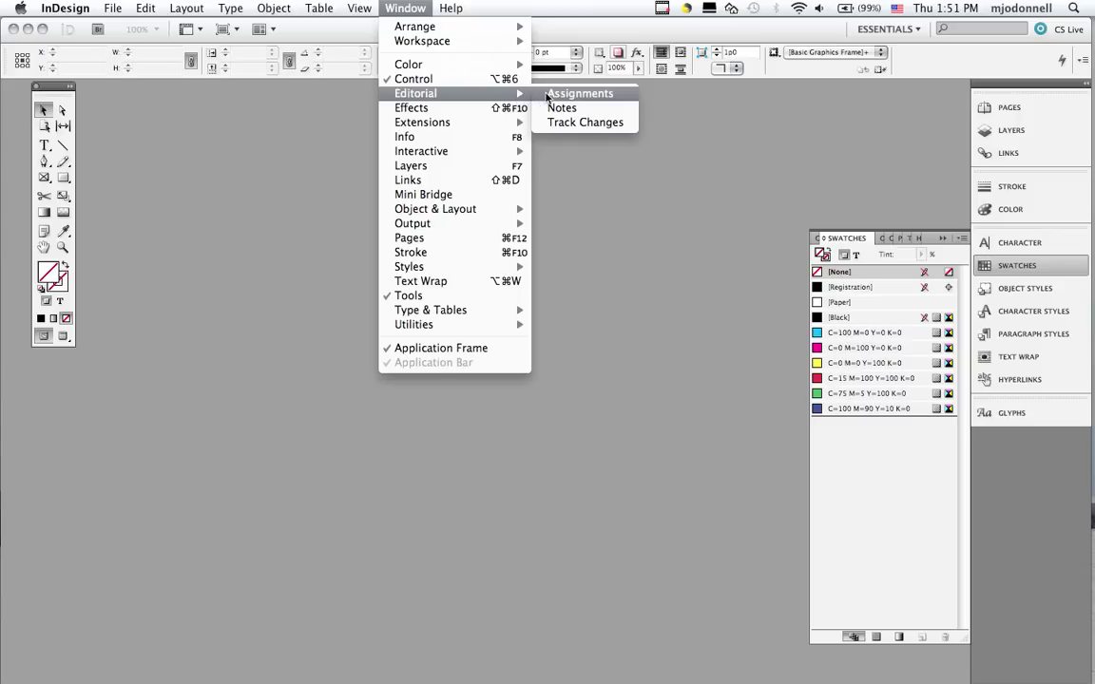
mouse_move(520, 127)
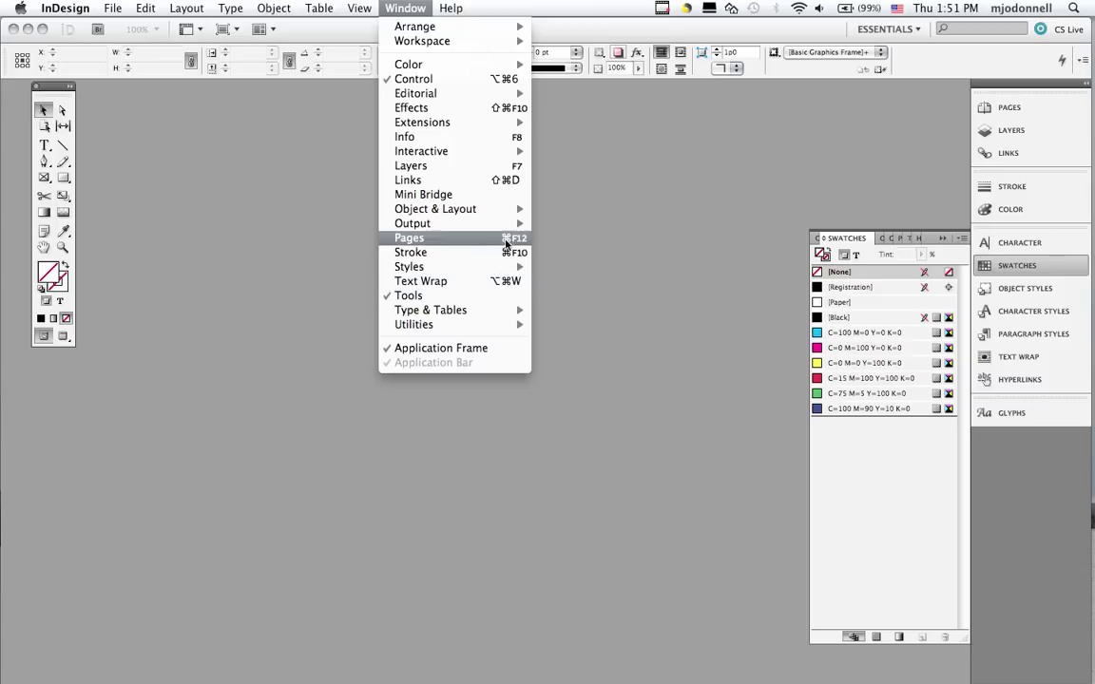
mouse_move(518, 315)
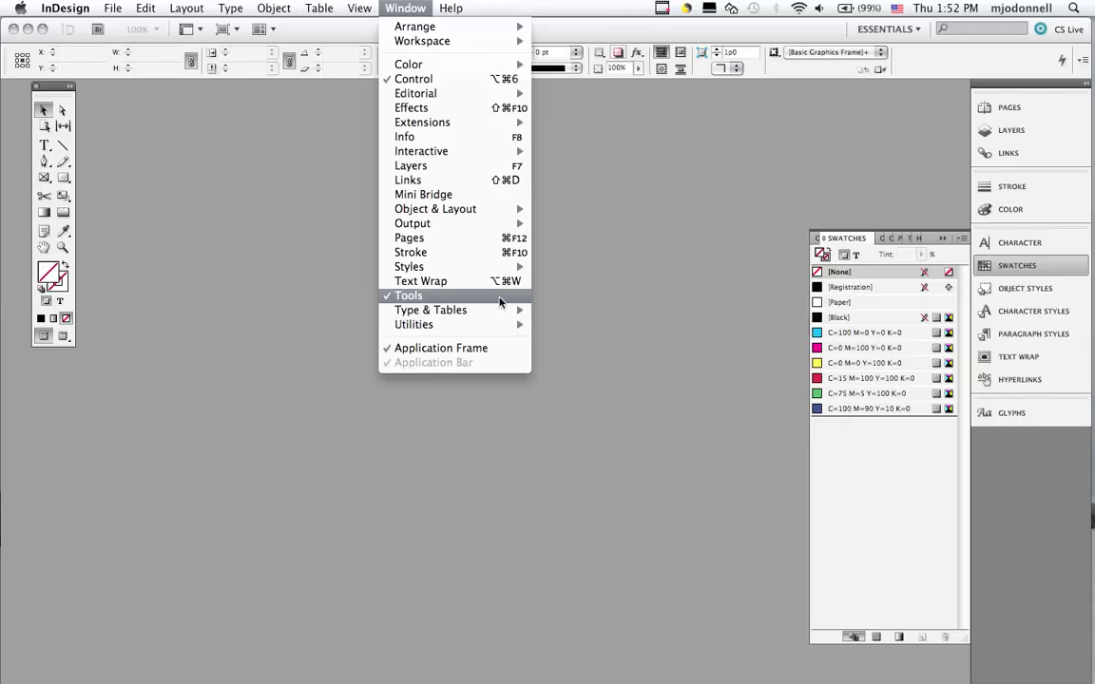
mouse_move(495, 273)
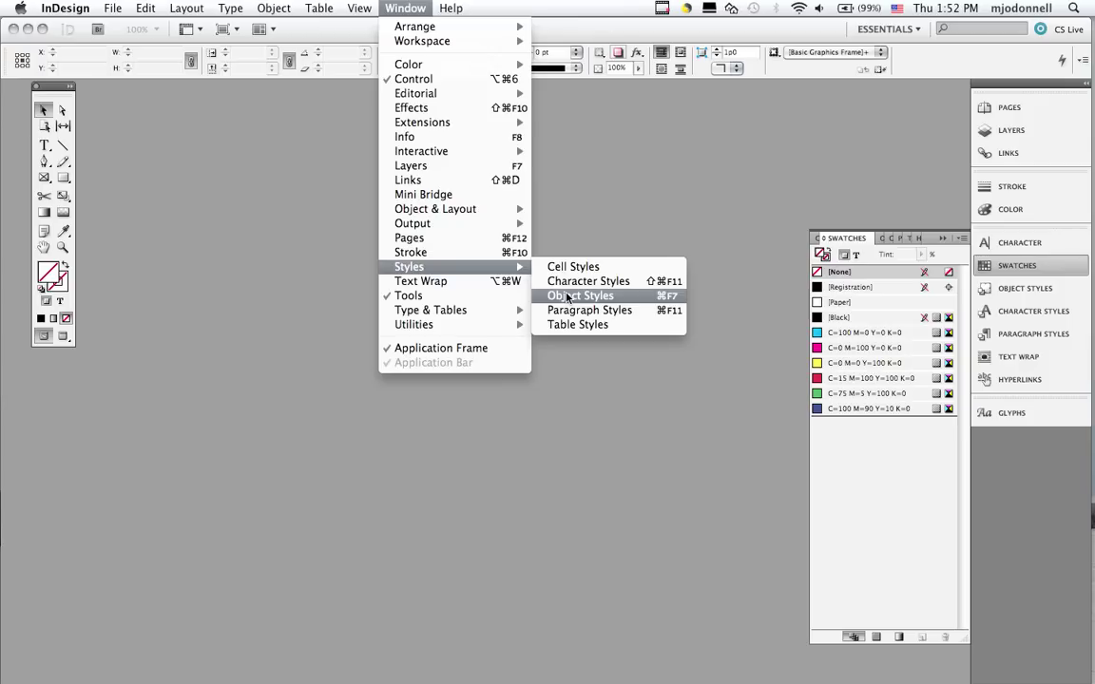
left_click(577, 215)
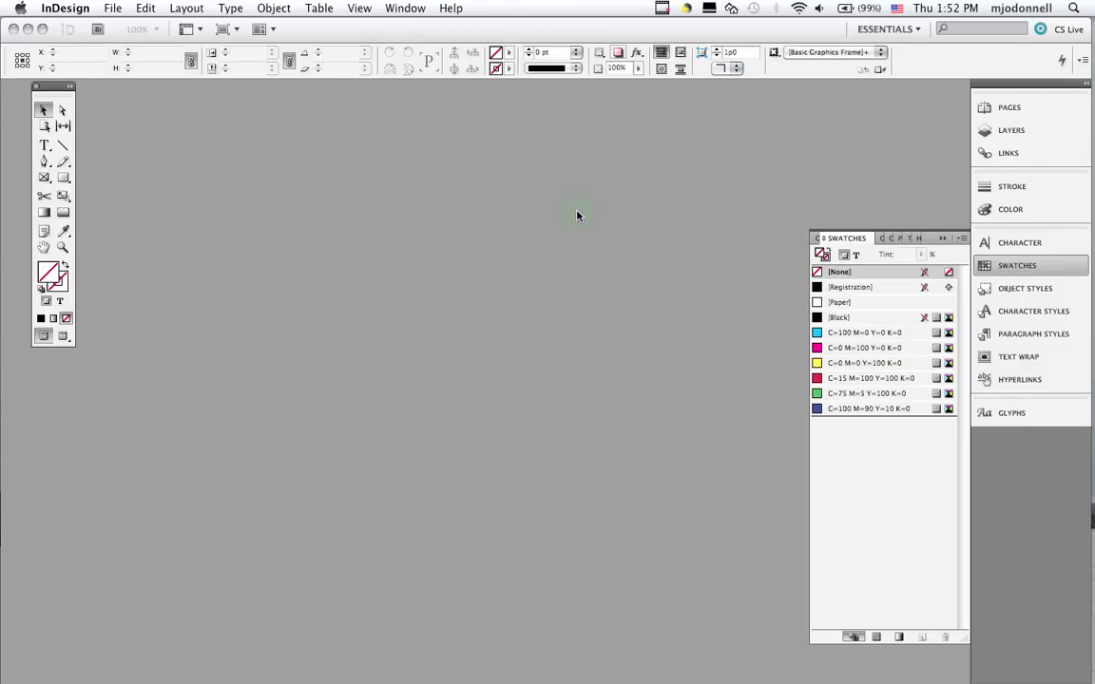
Close the floating Swatches panel and start a new document via File > New > Document
left_click(943, 240)
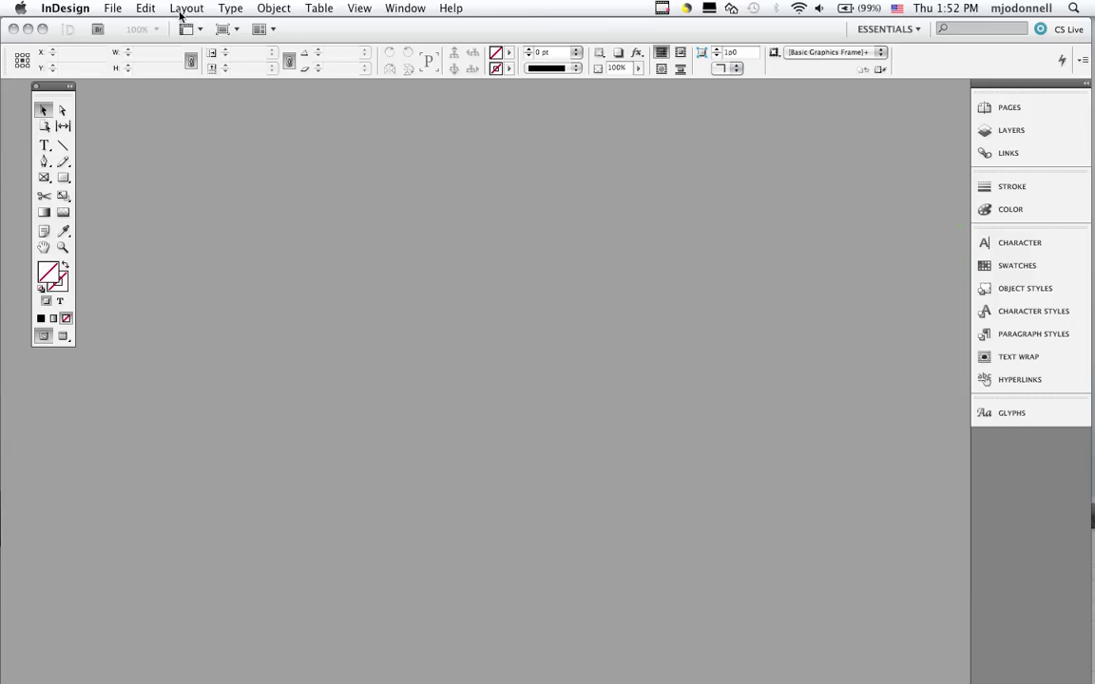
left_click(111, 9)
mouse_move(233, 26)
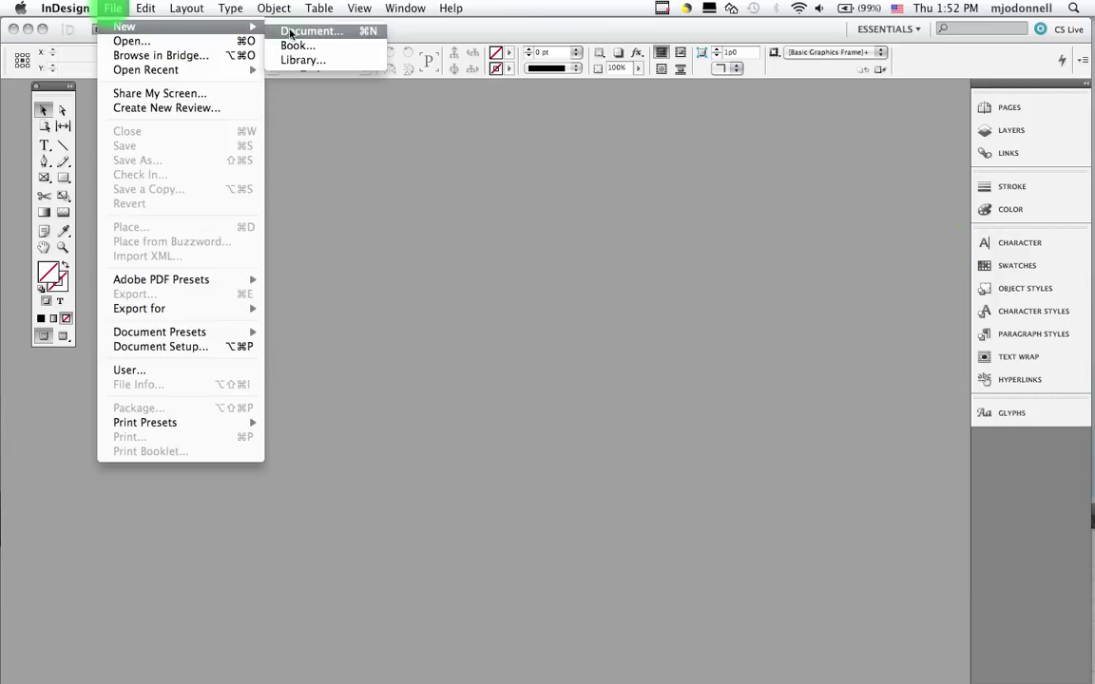
left_click(290, 30)
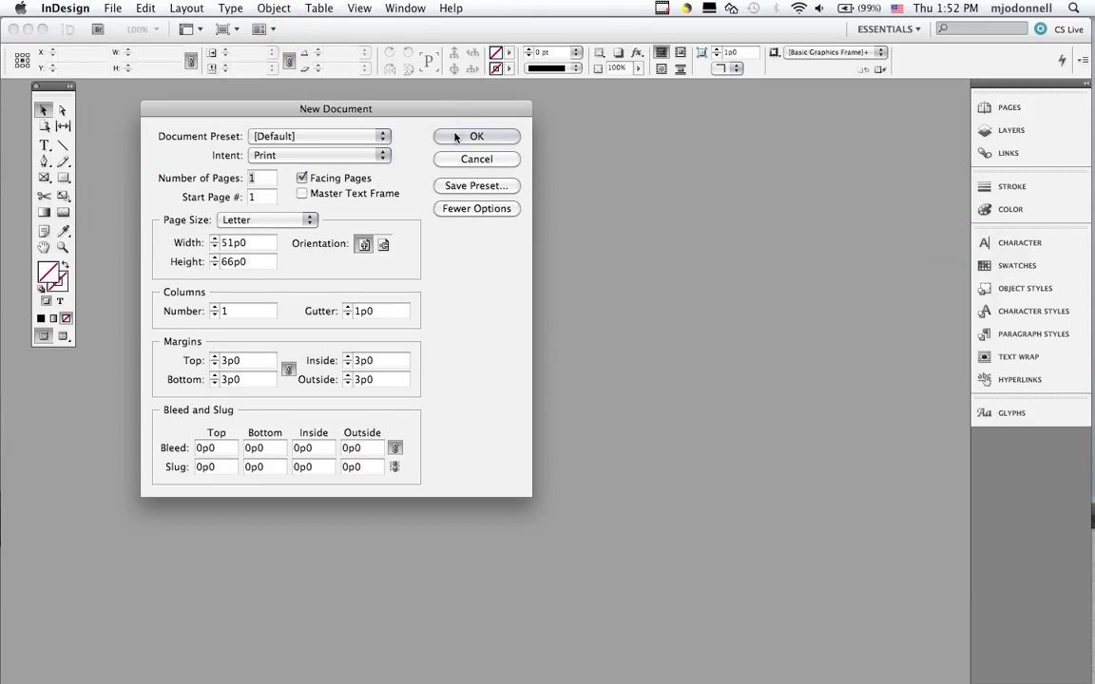
Keep the intent at Print and set Number of Pages to 4
left_click_drag(447, 112, 589, 116)
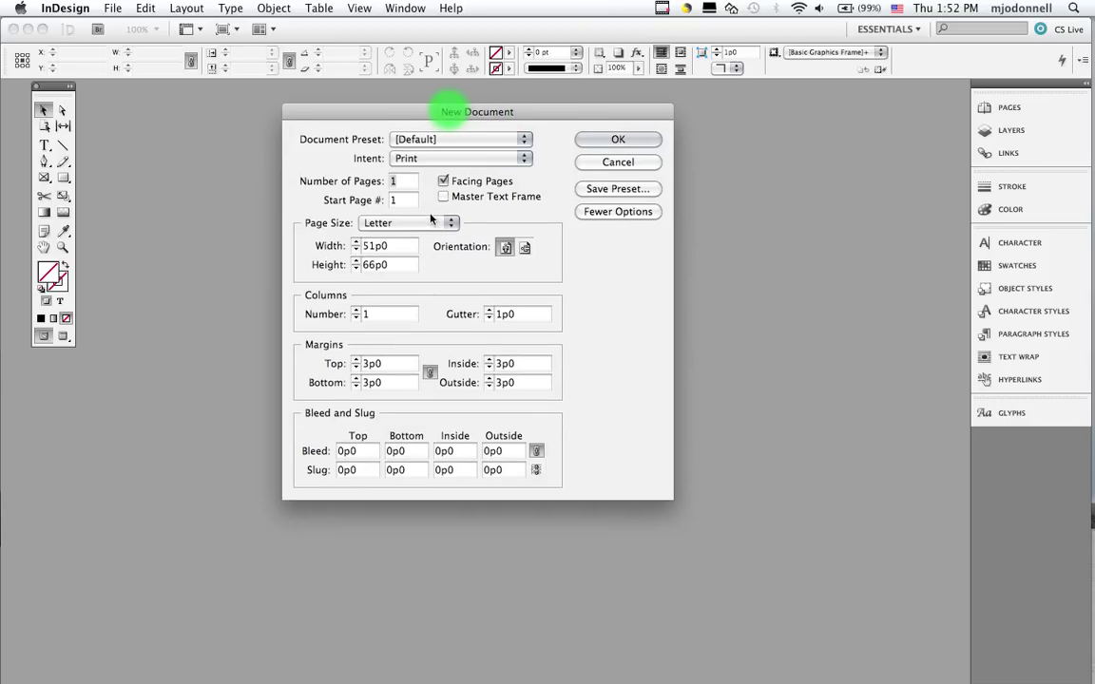
left_click(449, 159)
left_click(449, 159)
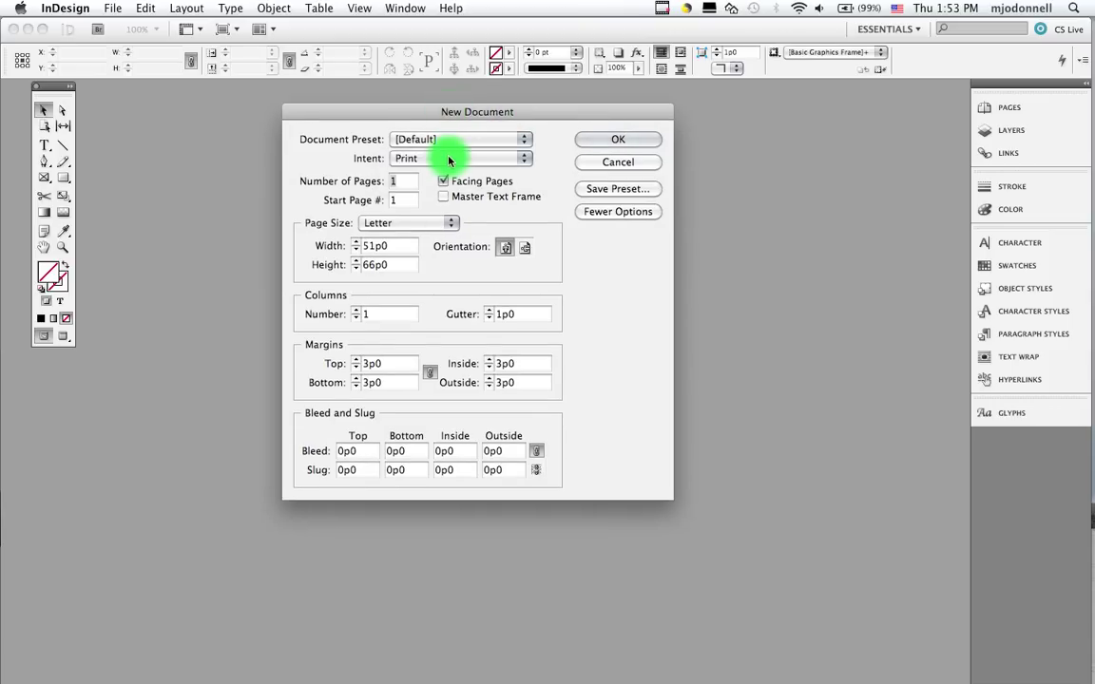
left_click(403, 181)
type("4")
left_click(356, 313)
Set six columns and an initial 4p0 margin on all sides
left_click(356, 318)
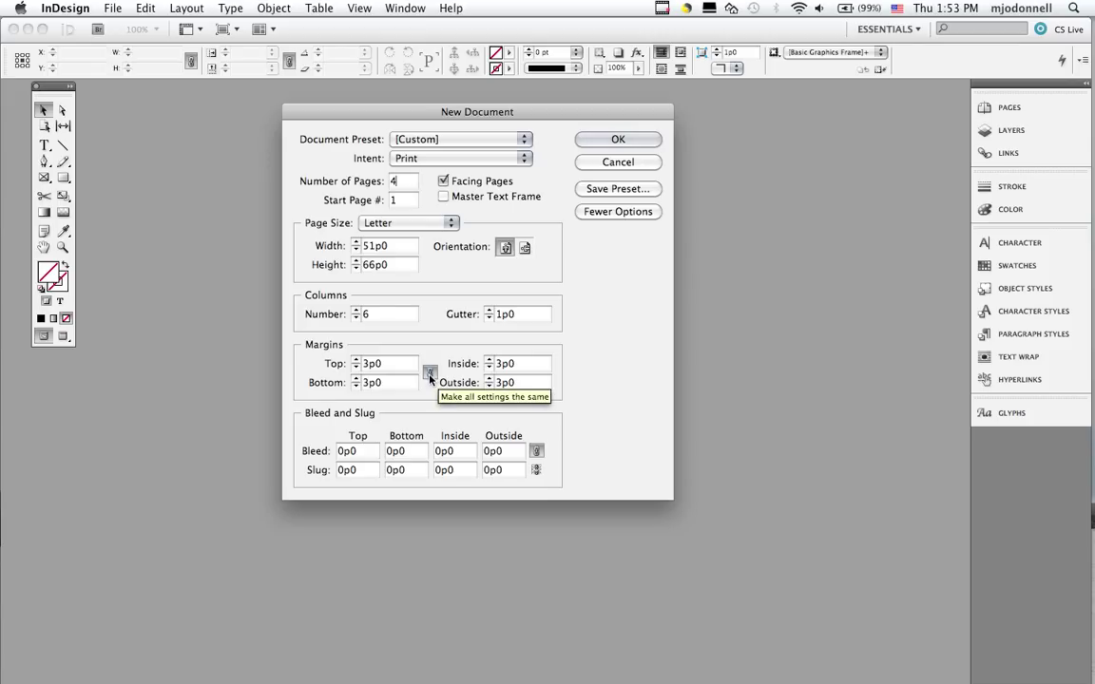
left_click(358, 364)
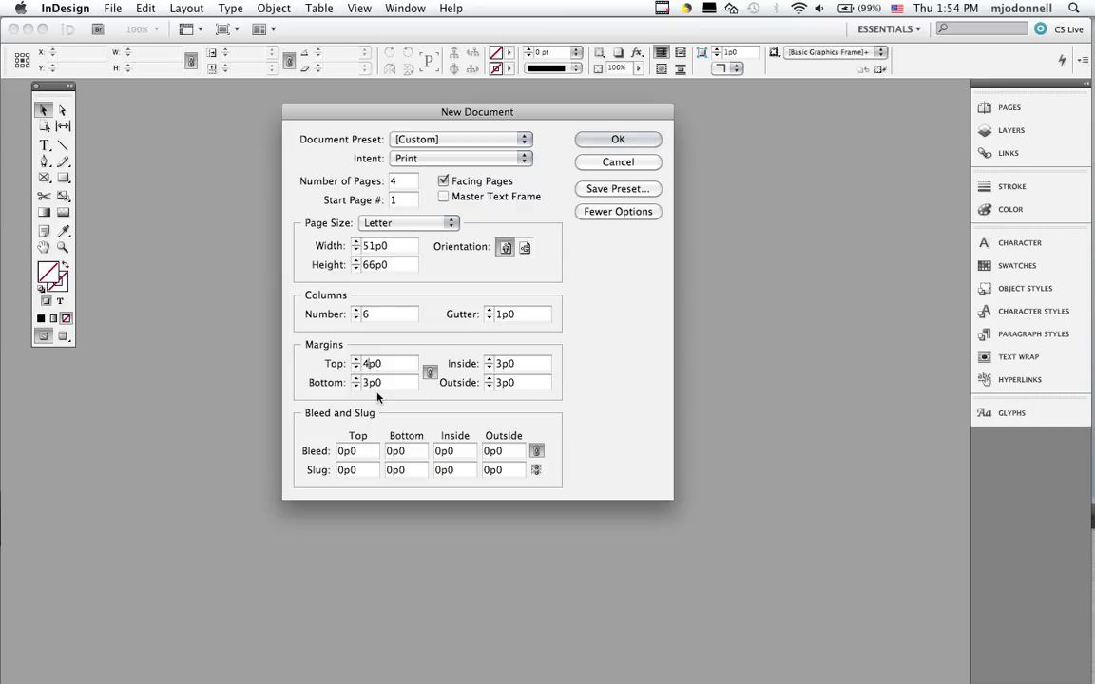
type("4")
key("Tab")
Unlink the margins and set Top 3p0, Bottom 6p0, Inside 2p0, Outside 6p0
left_click(429, 373)
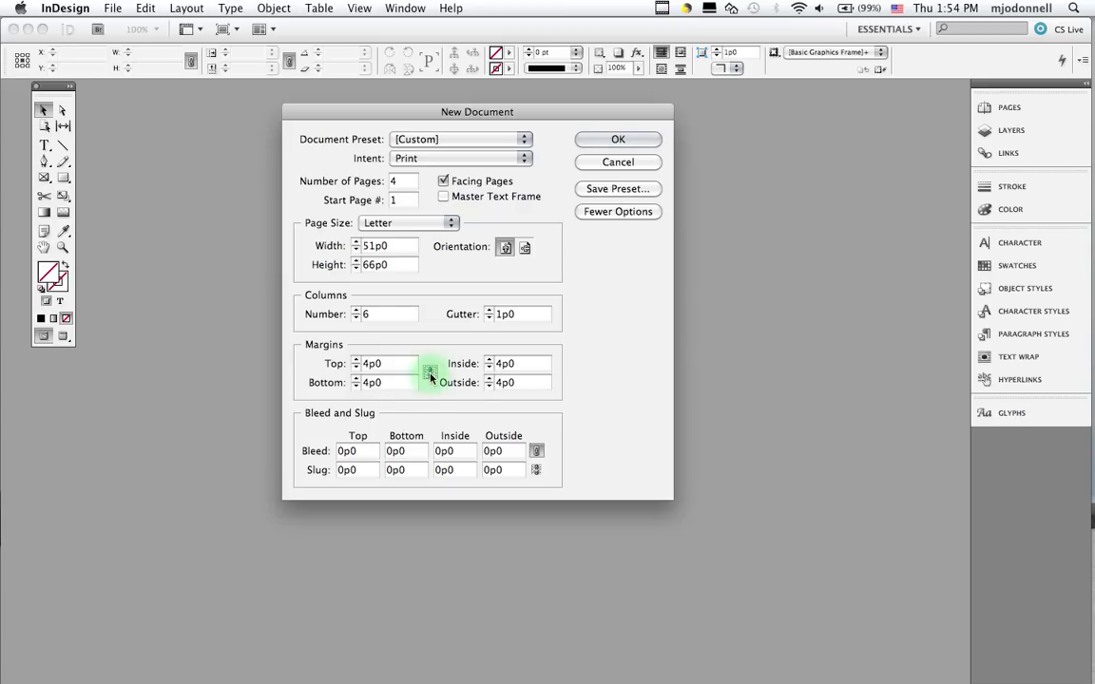
double_click(364, 372)
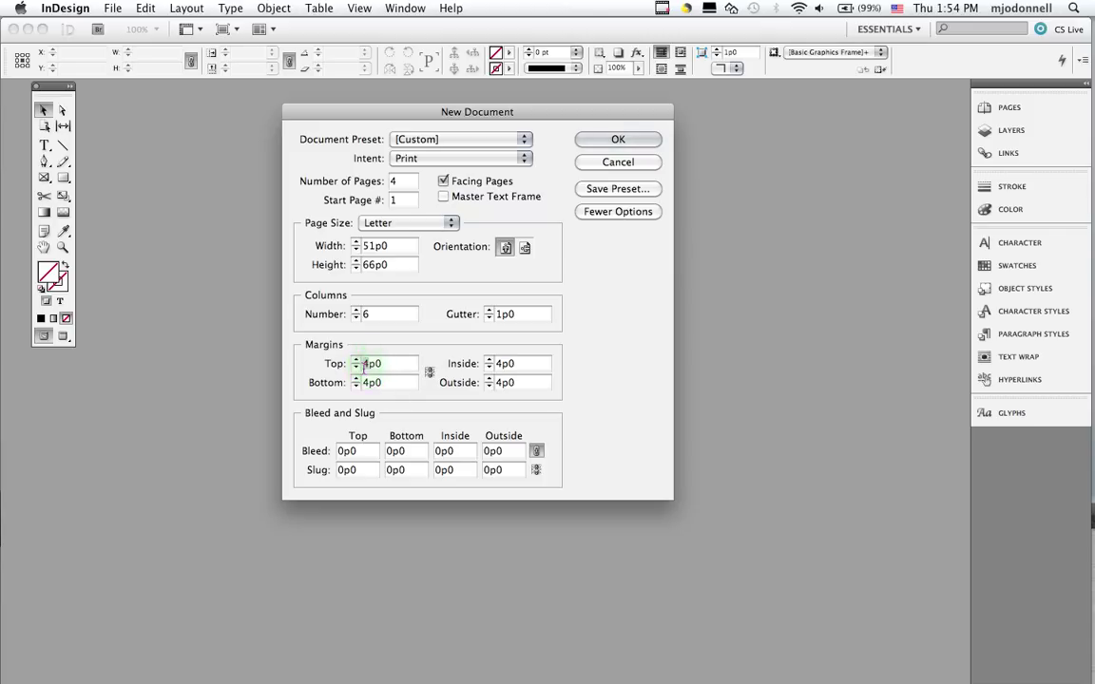
type("3")
double_click(366, 385)
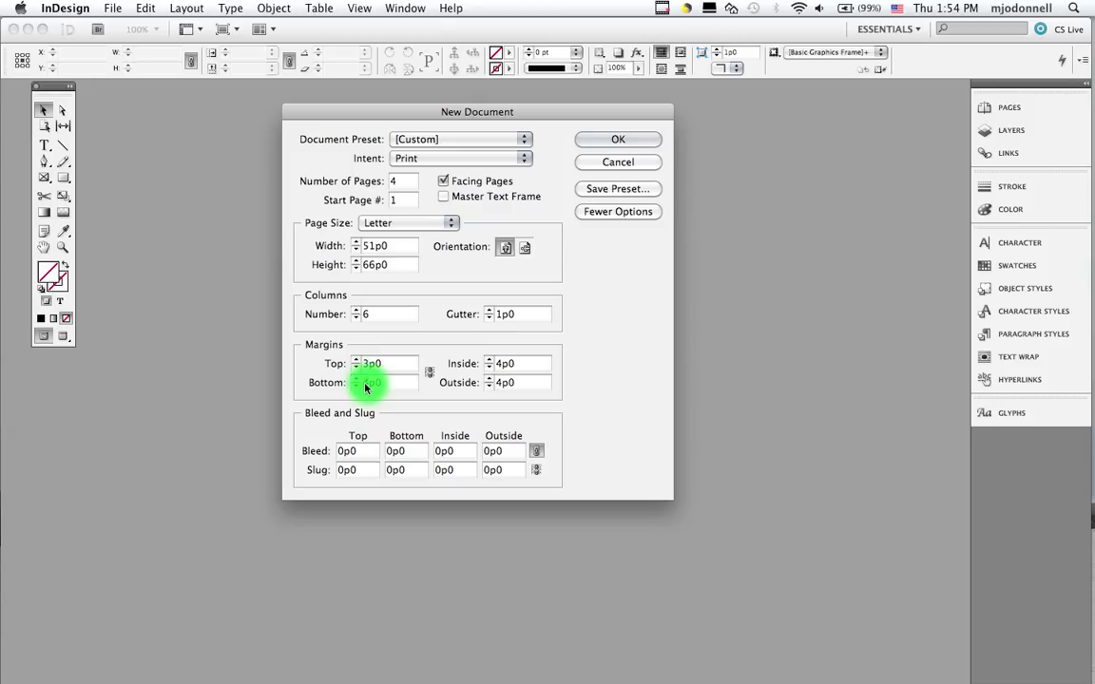
type("6")
double_click(497, 366)
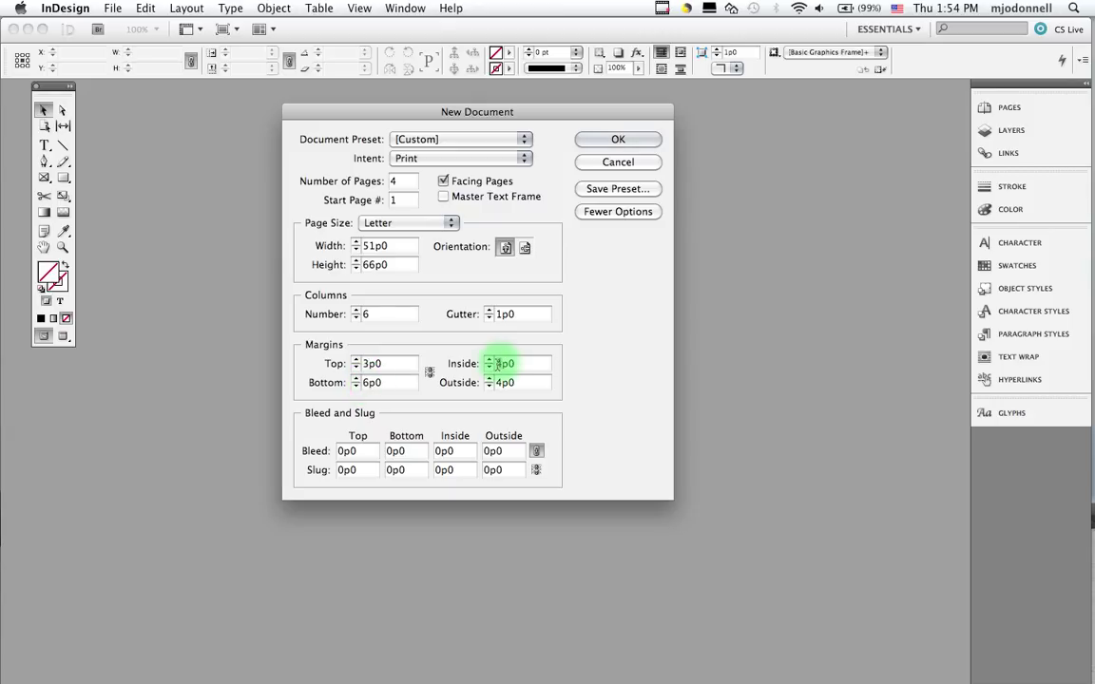
type("2")
double_click(497, 384)
type("6")
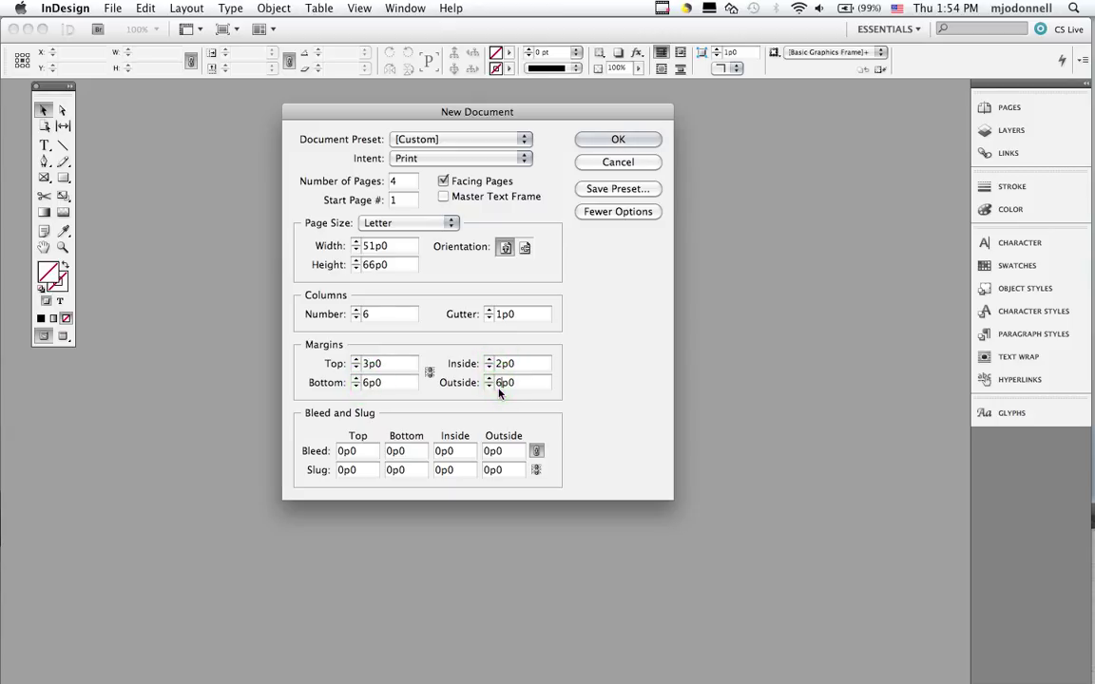
Apply a 1p0 bleed on all sides and create the document
left_click(342, 455)
type("1p0")
left_click(350, 478)
left_click(619, 139)
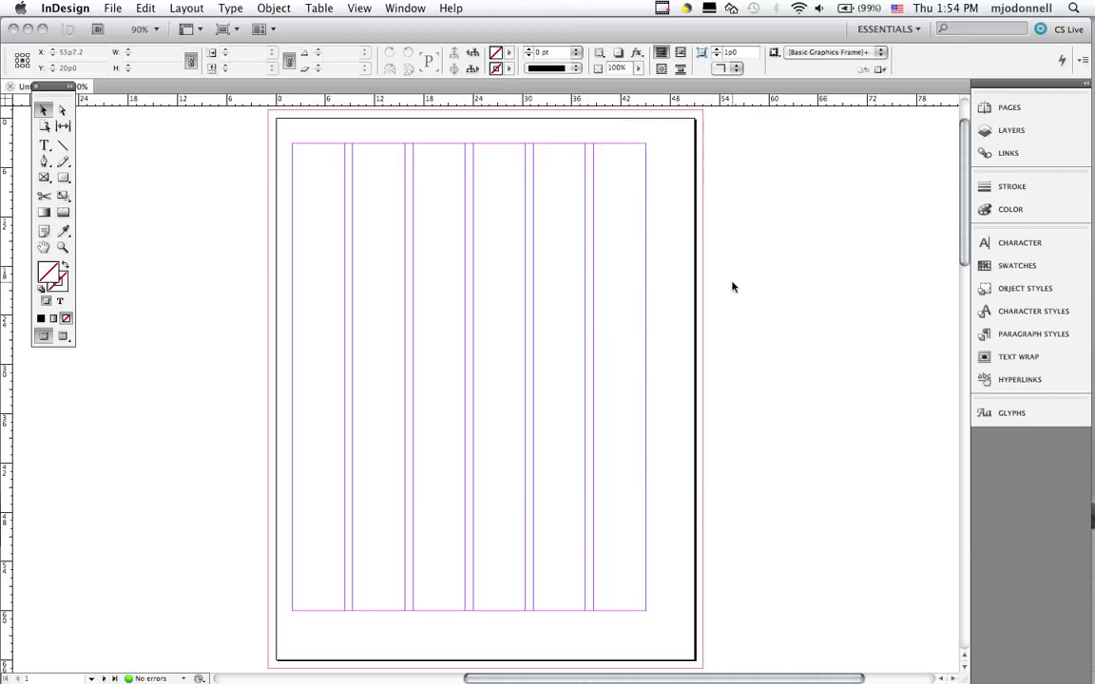
Open the Pages panel, view the 2–3 spread, then return to page 1
left_click(1009, 106)
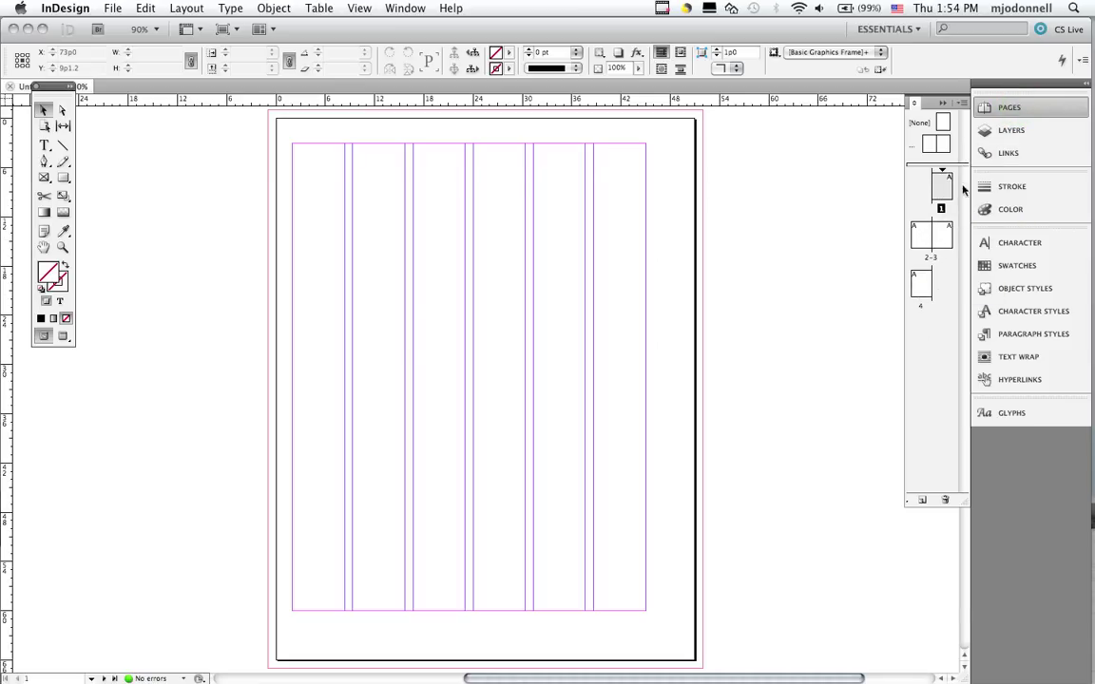
left_click(965, 103)
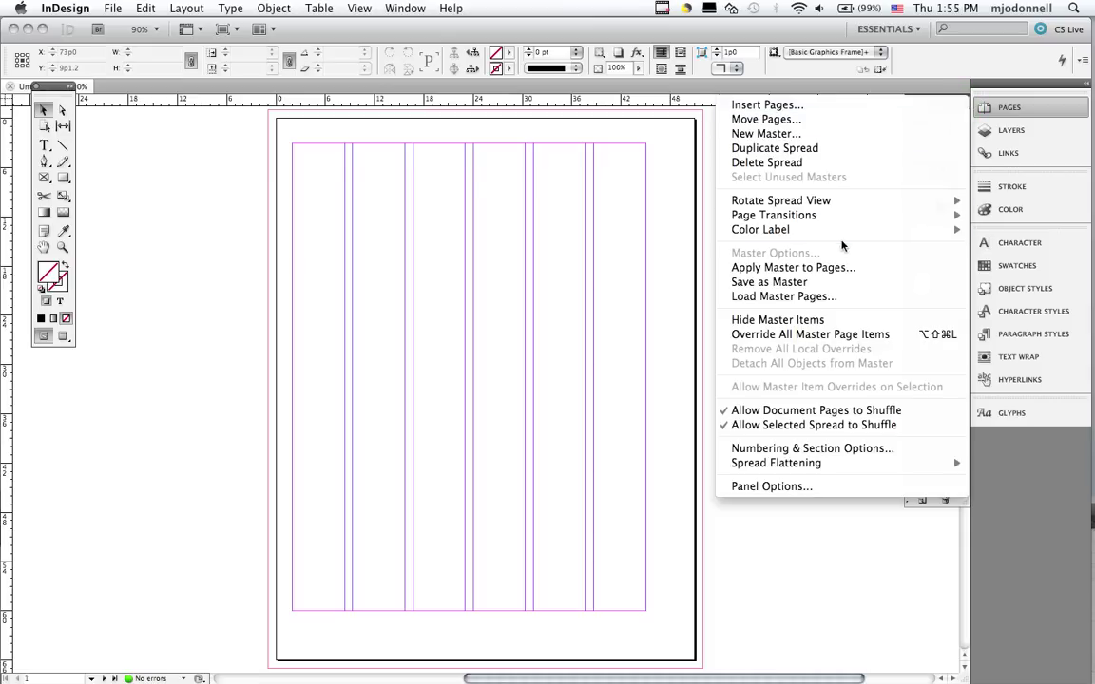
left_click(834, 507)
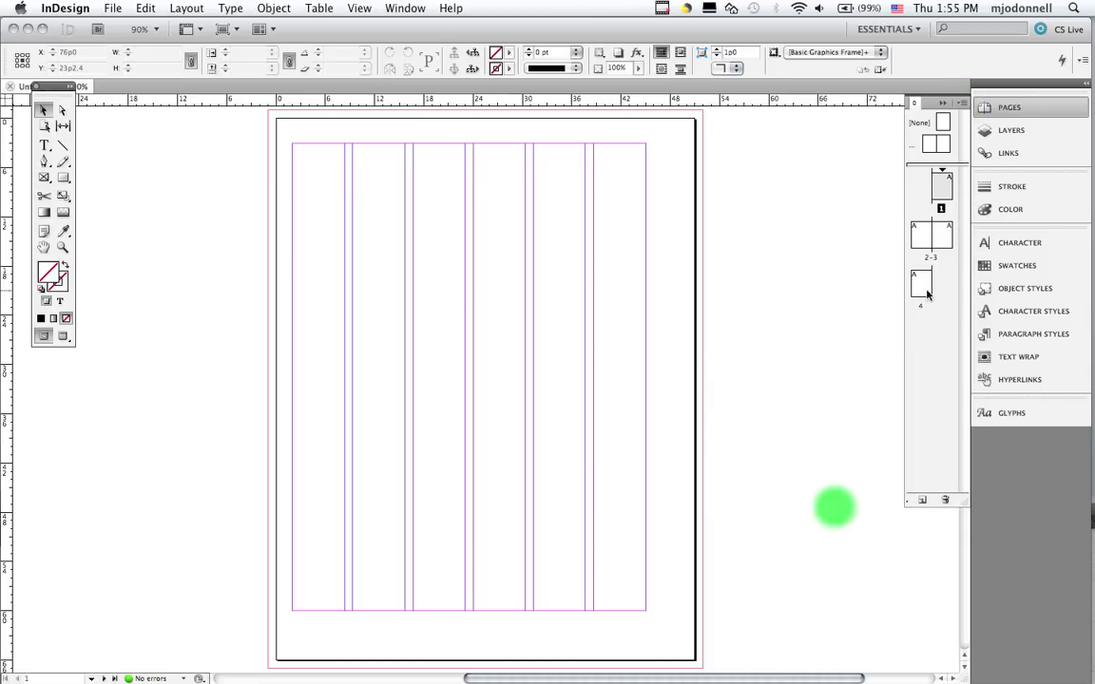
left_click_drag(927, 295, 931, 257)
double_click(928, 249)
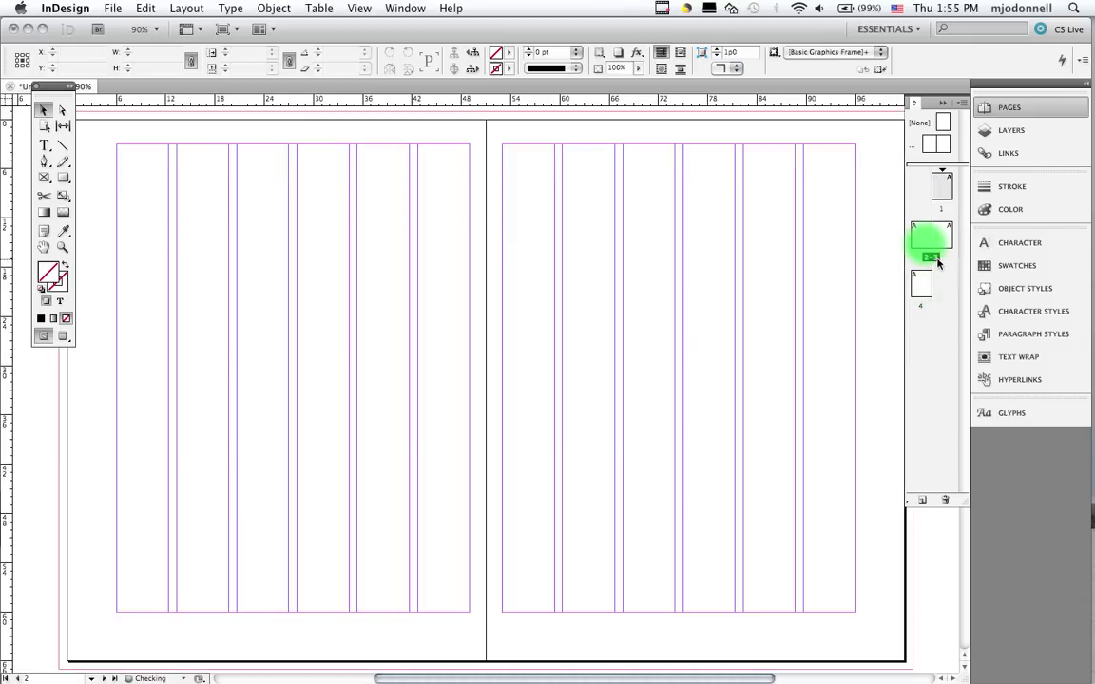
double_click(945, 194)
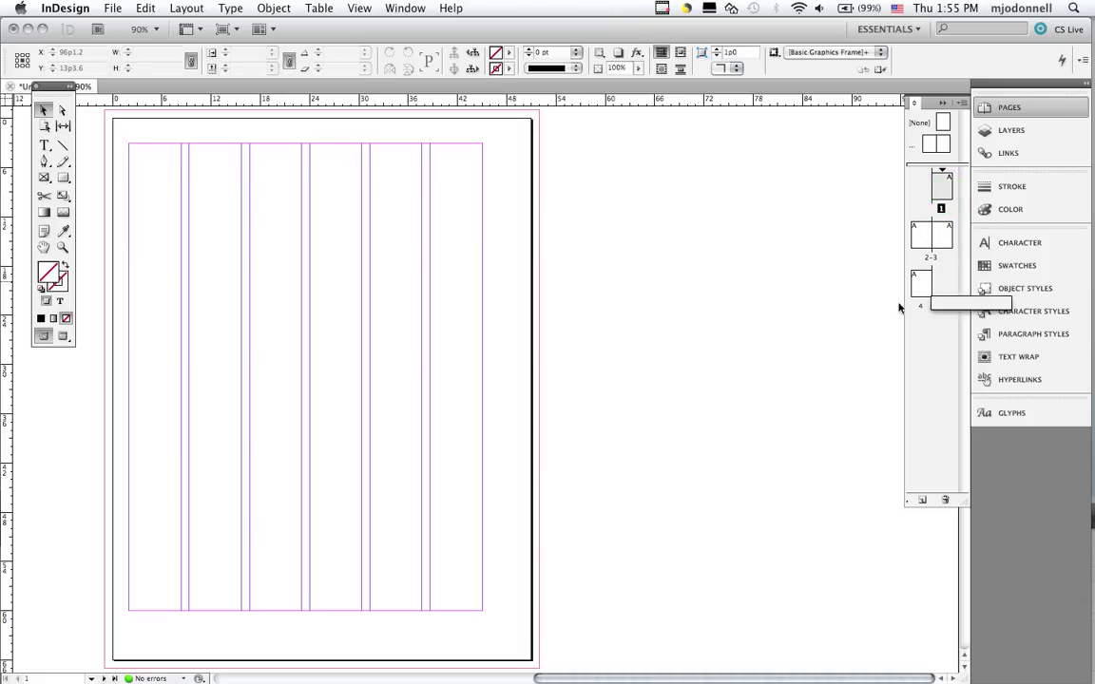
left_click(841, 285)
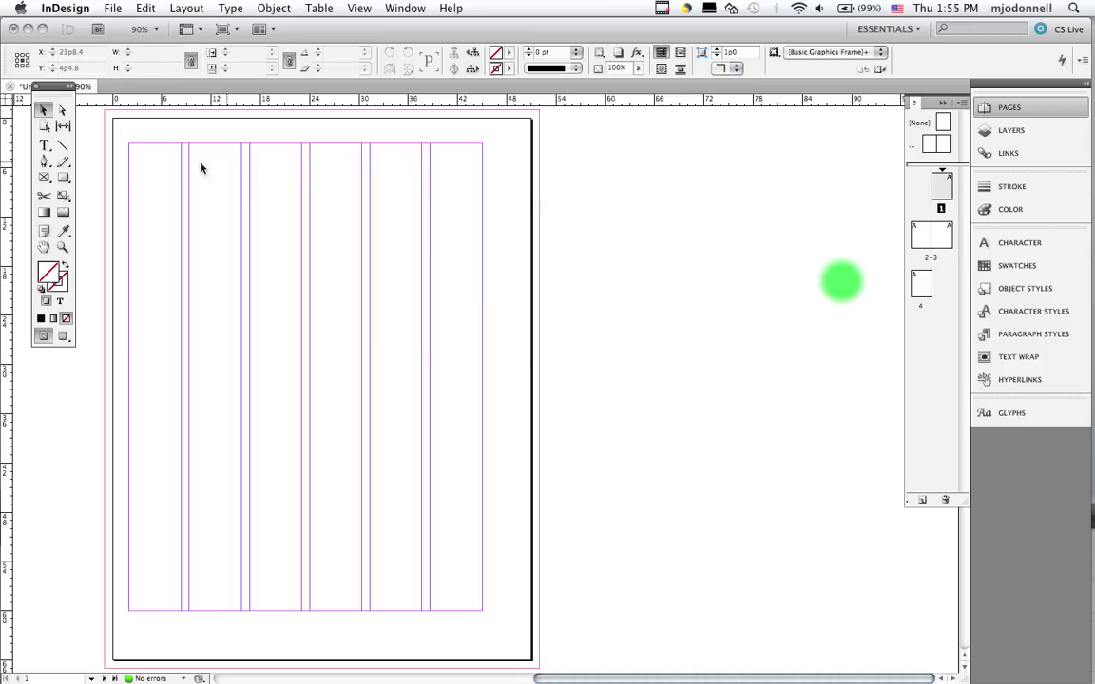
Select the Type tool
left_click(45, 145)
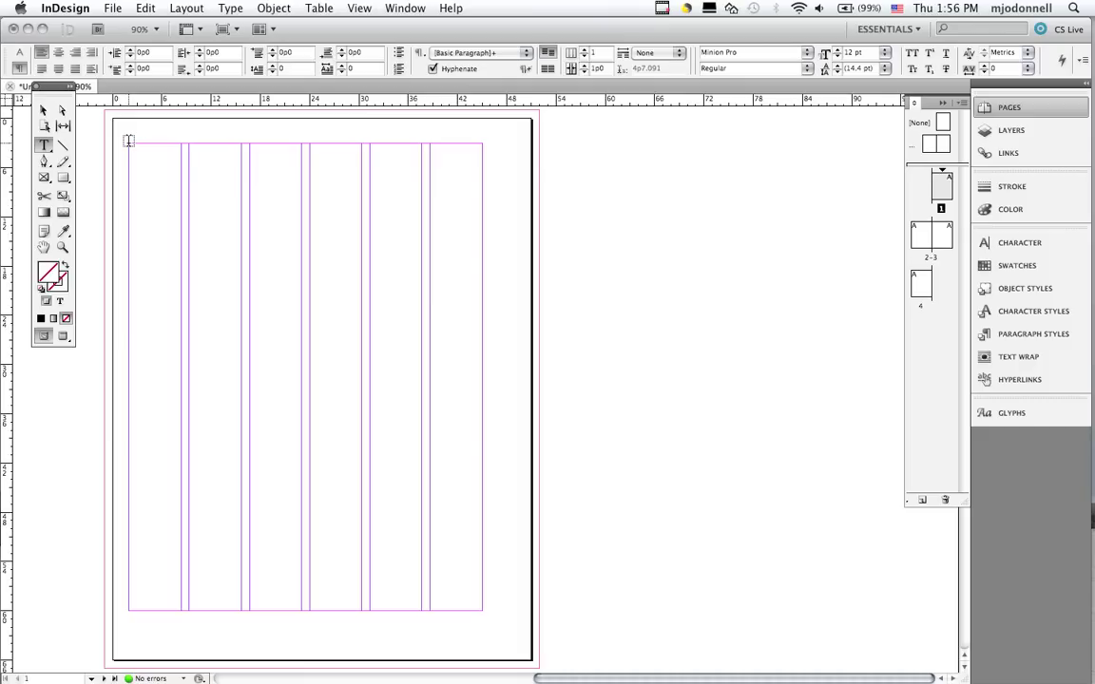
Draw a margin-to-margin frame on page 1, fill it with placeholder text, and set 3 columns
left_click_drag(128, 141, 482, 610)
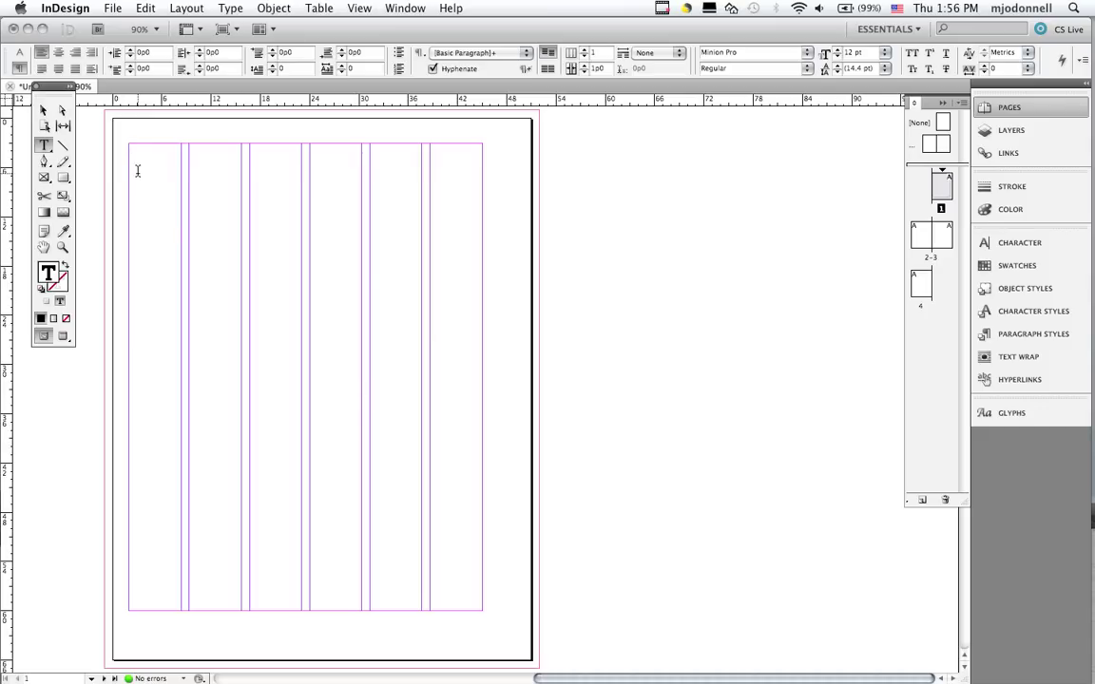
left_click(230, 10)
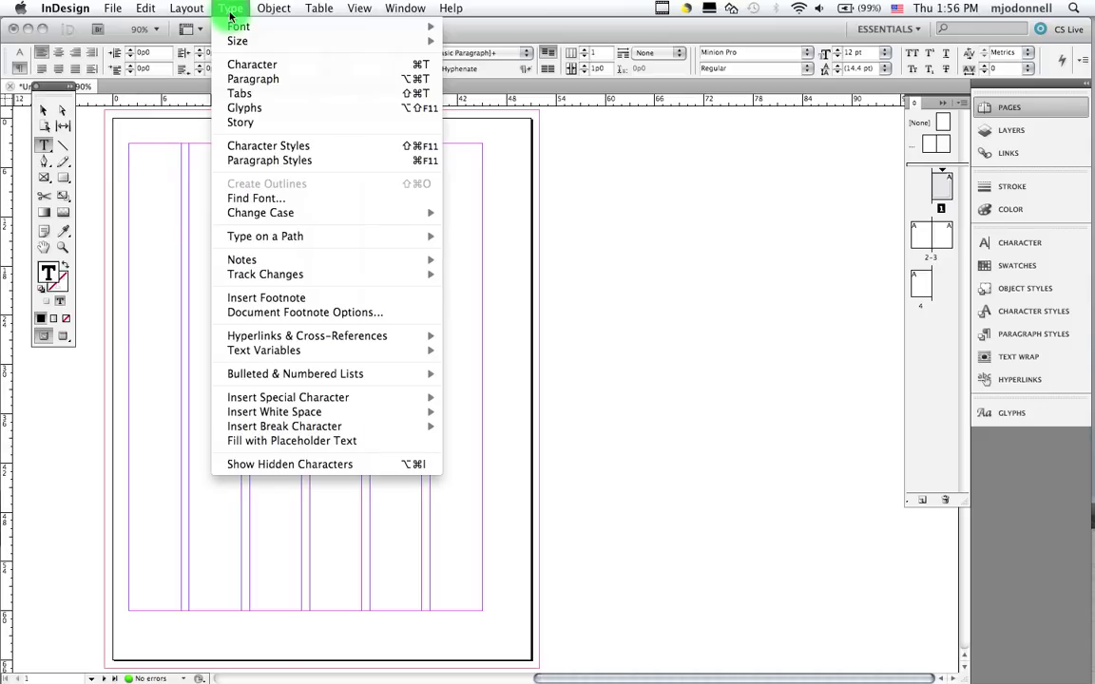
left_click(241, 441)
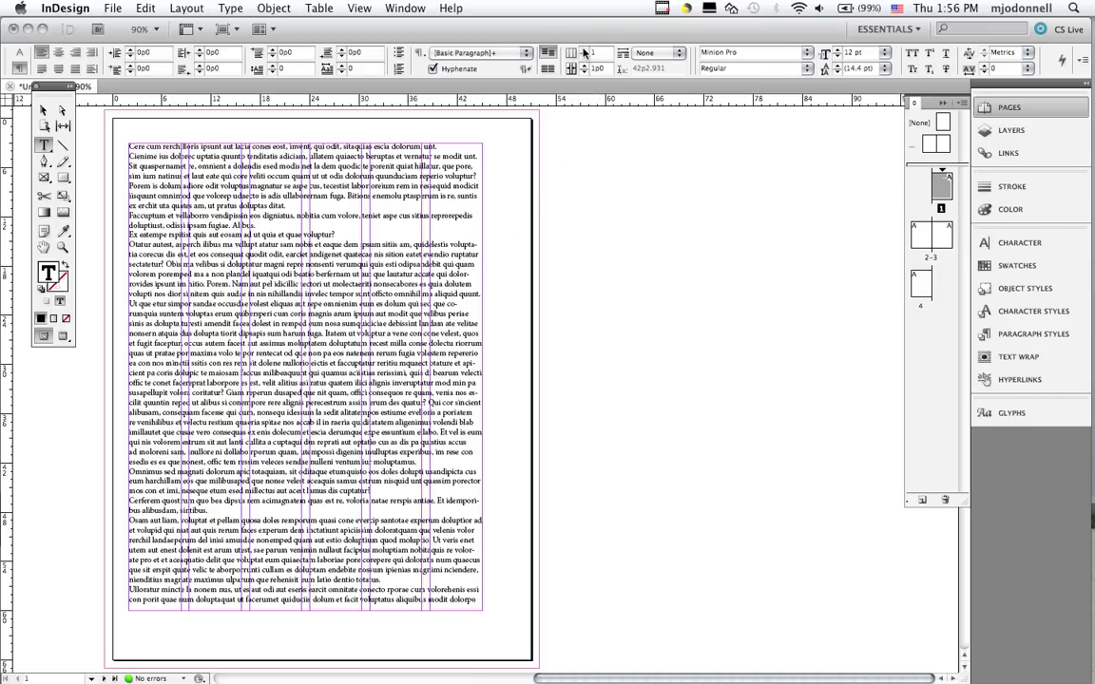
left_click(583, 49)
left_click(583, 50)
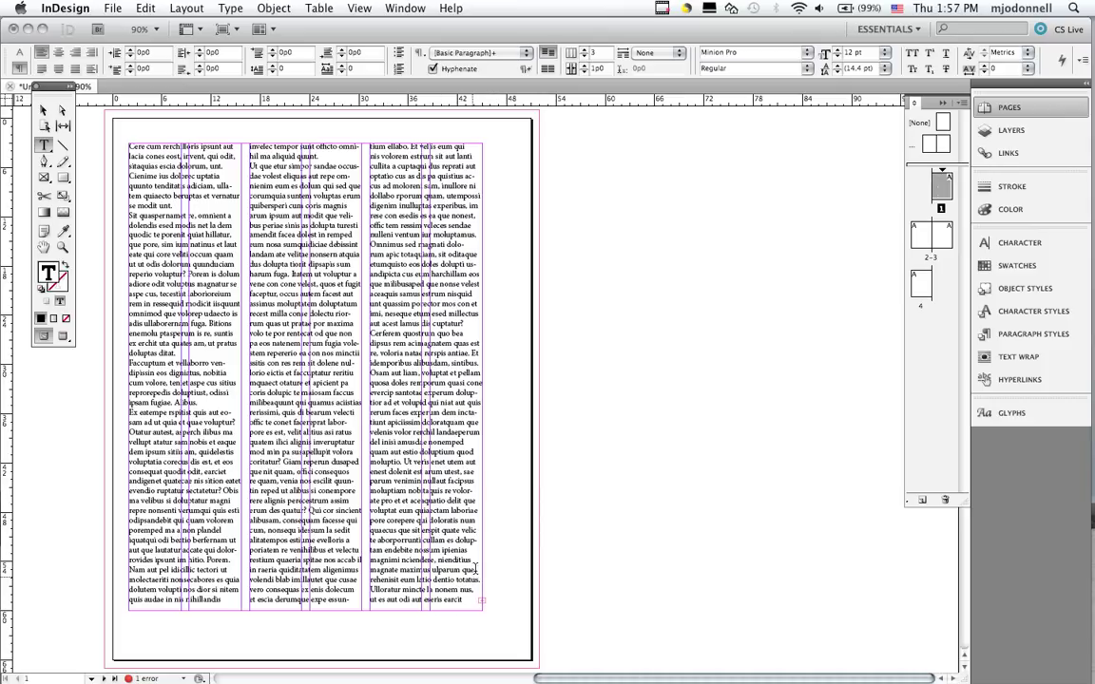
key("super")
key("super")
left_click(482, 605, "super")
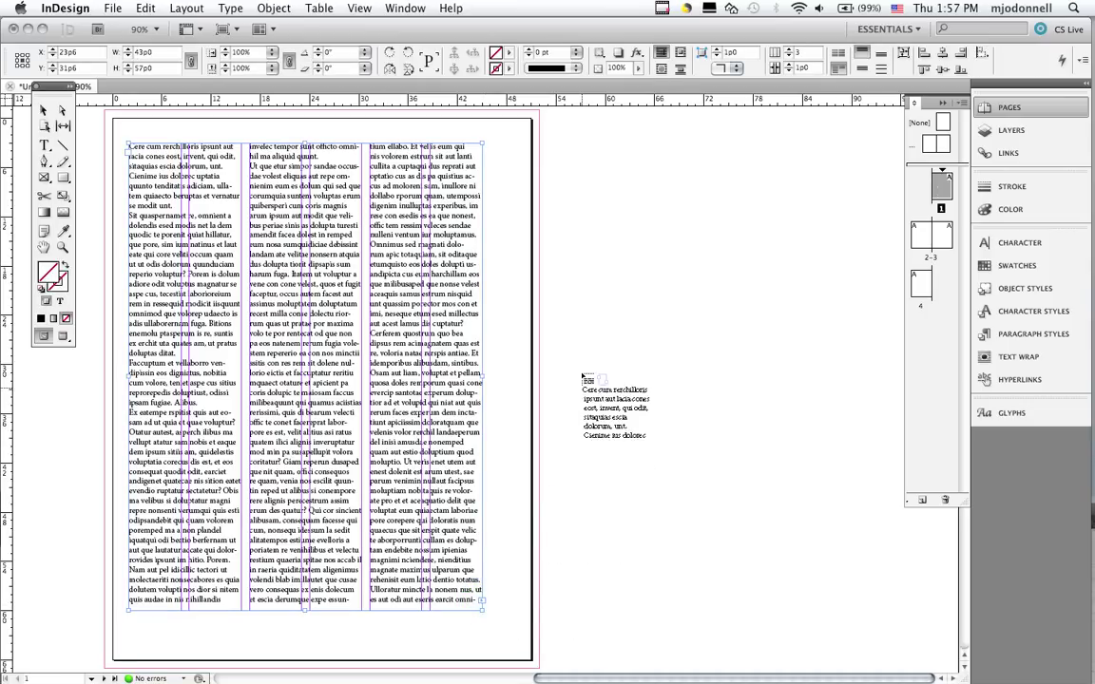
left_click_drag(573, 199, 754, 483)
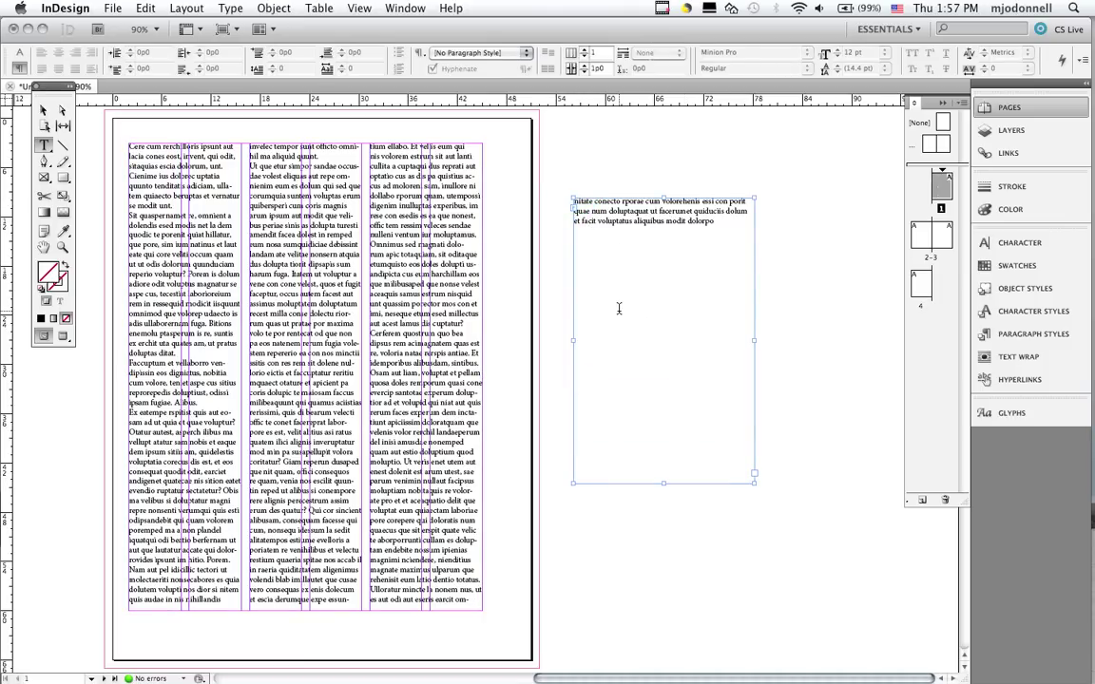
key("super+z")
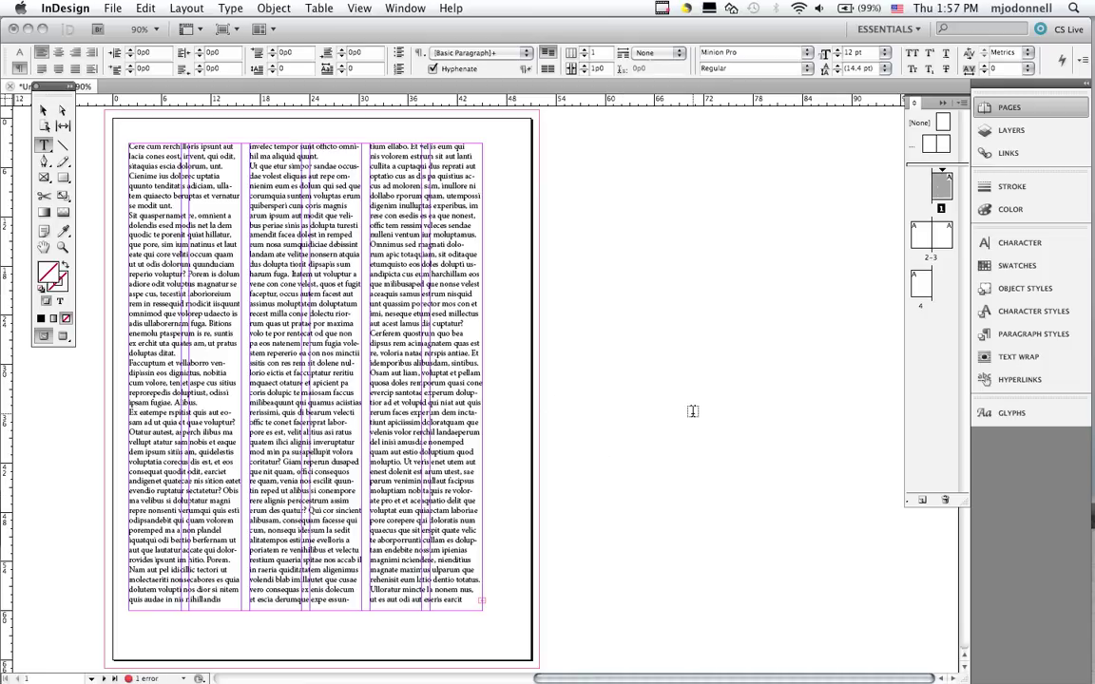
key("Escape")
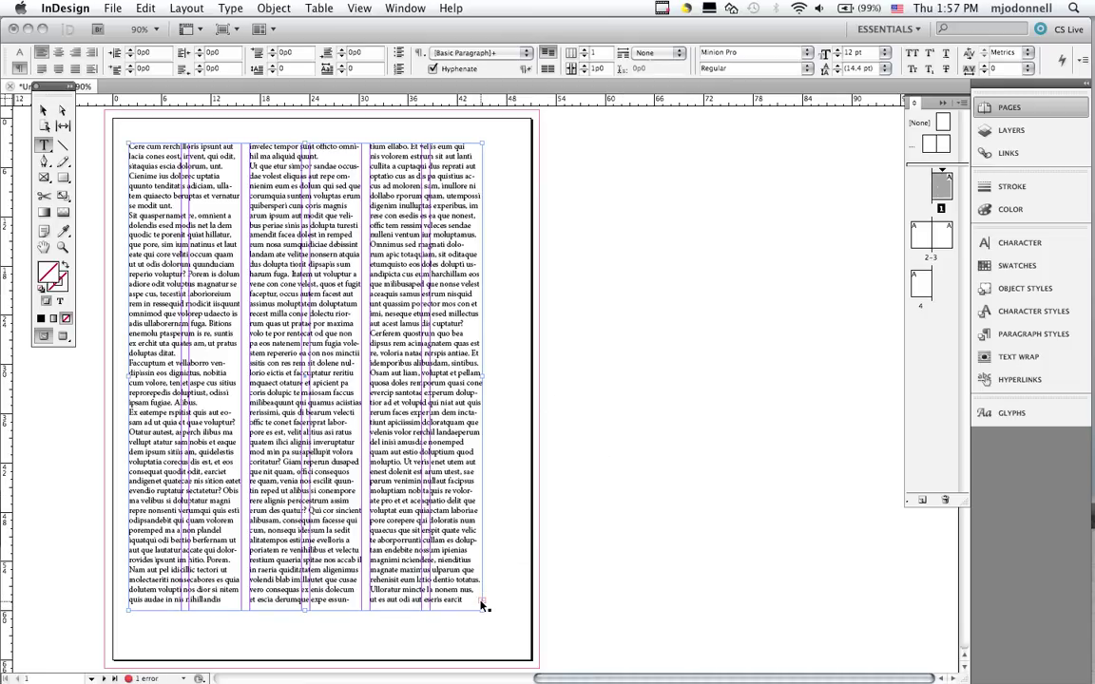
Load page 1's overset text and draw a frame across page 2's margins to hold it
left_click(482, 604)
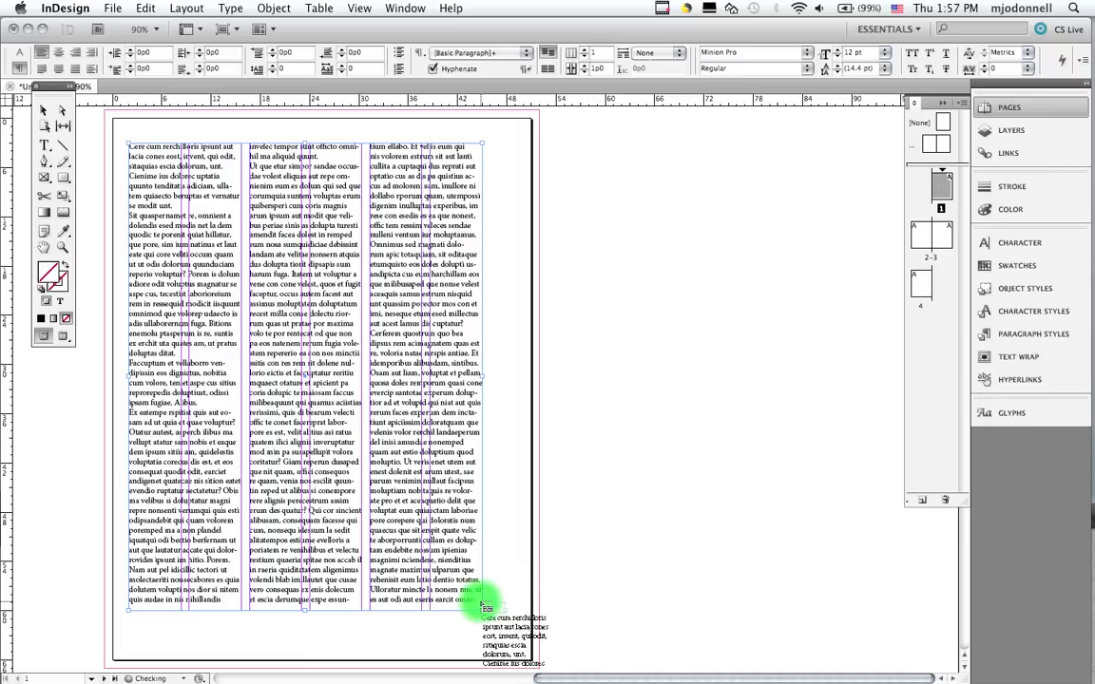
double_click(925, 238)
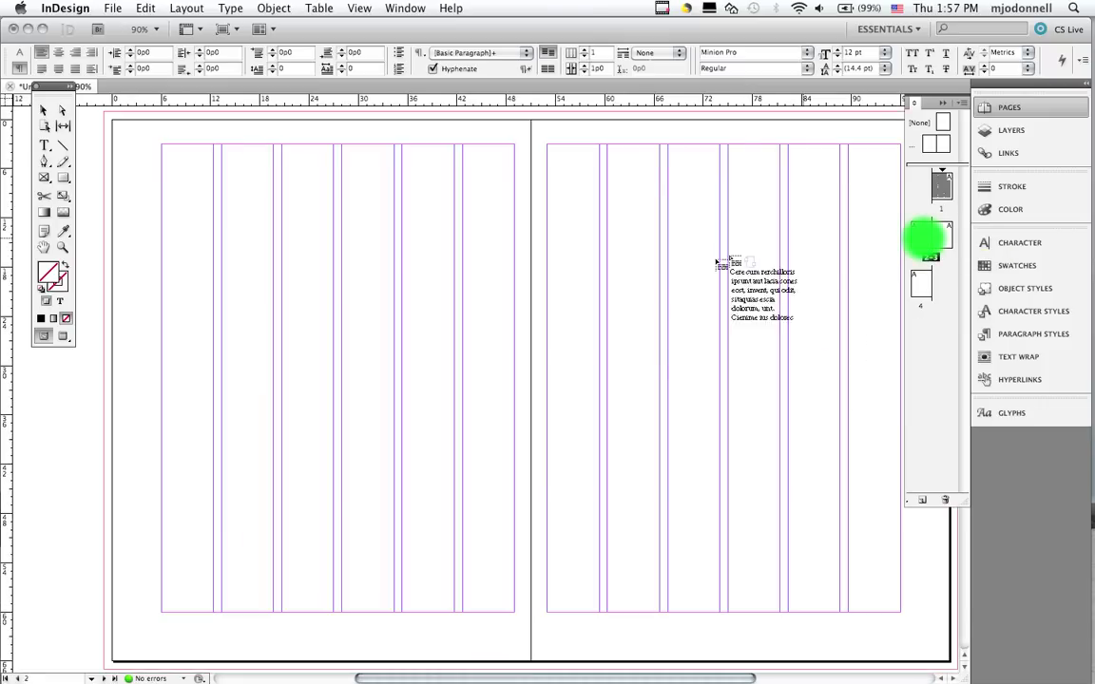
left_click_drag(161, 146, 511, 613)
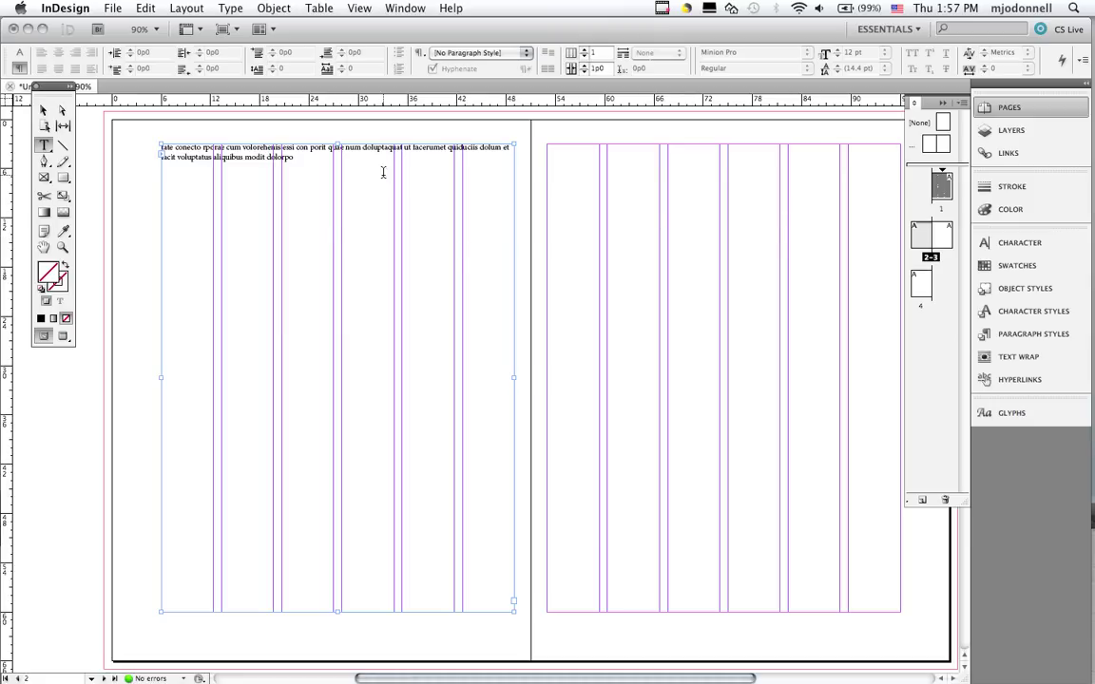
Drag the top of page 1's text frame down, then select the page 2 frame
double_click(937, 197)
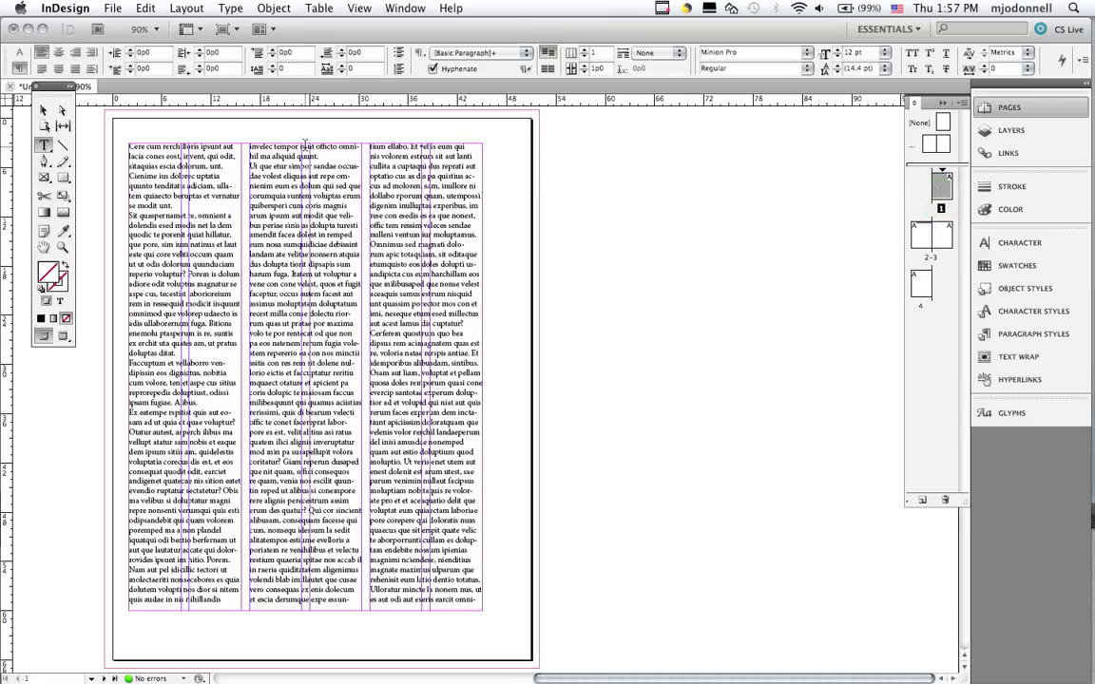
left_click(43, 111)
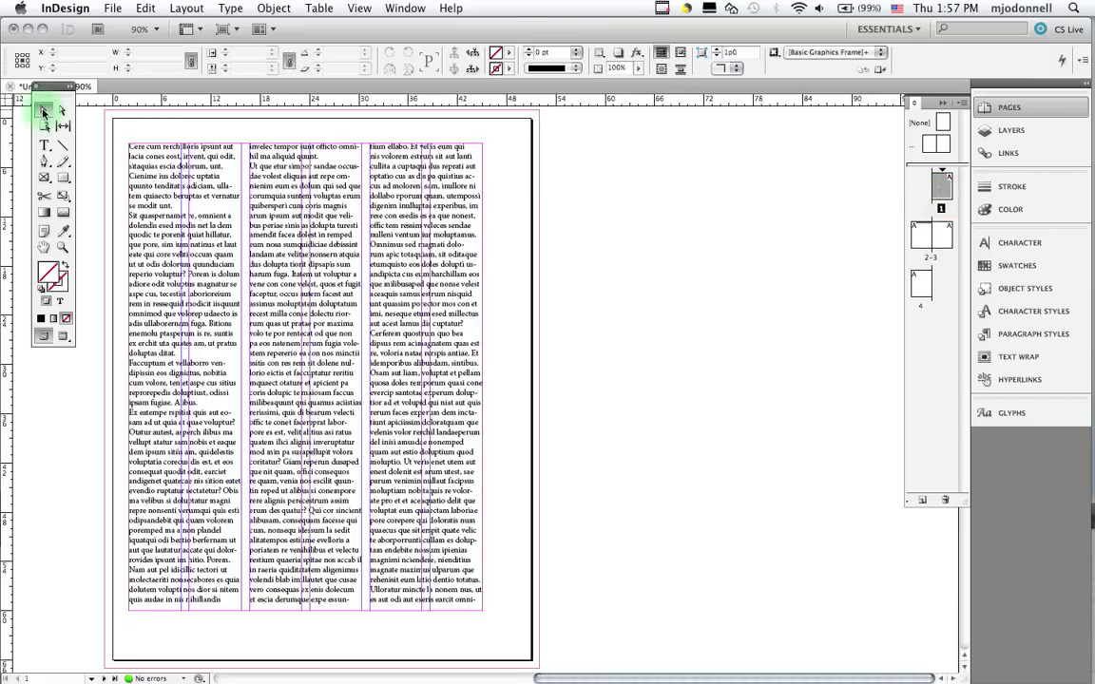
left_click(306, 144)
left_click_drag(305, 145, 307, 323)
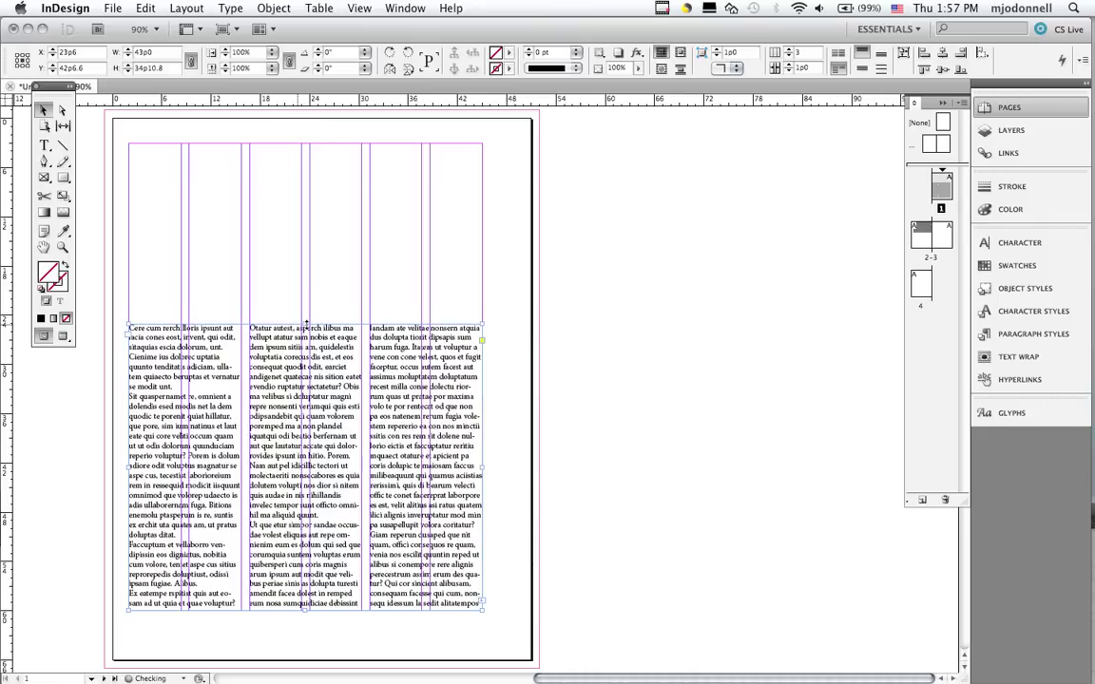
double_click(929, 235)
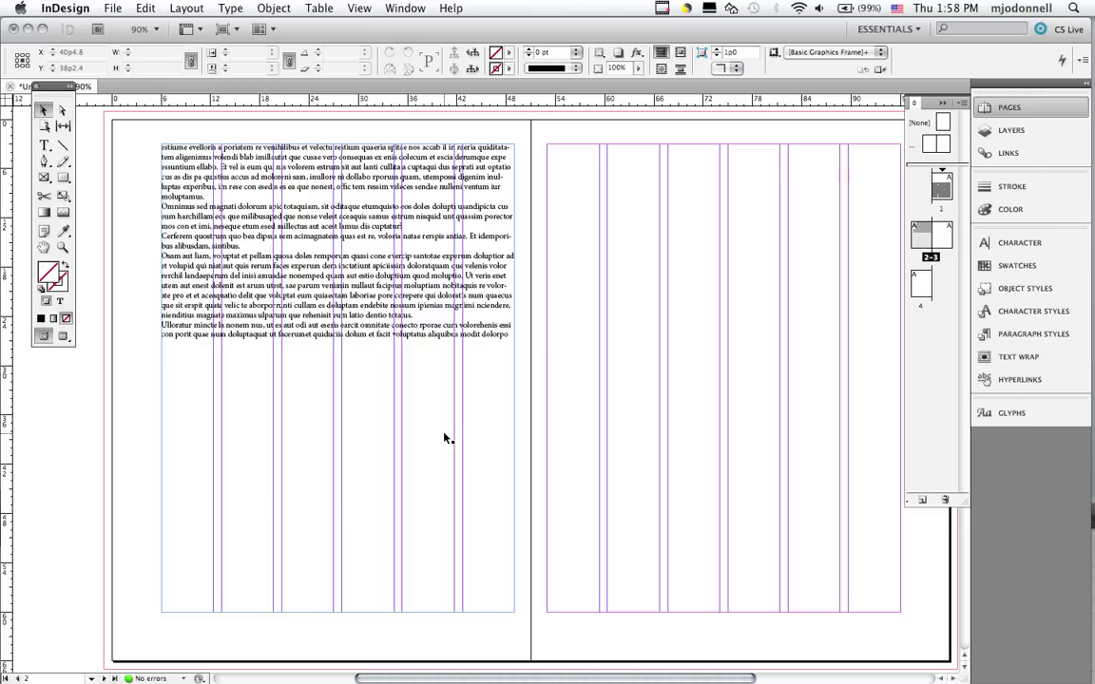
left_click(421, 349)
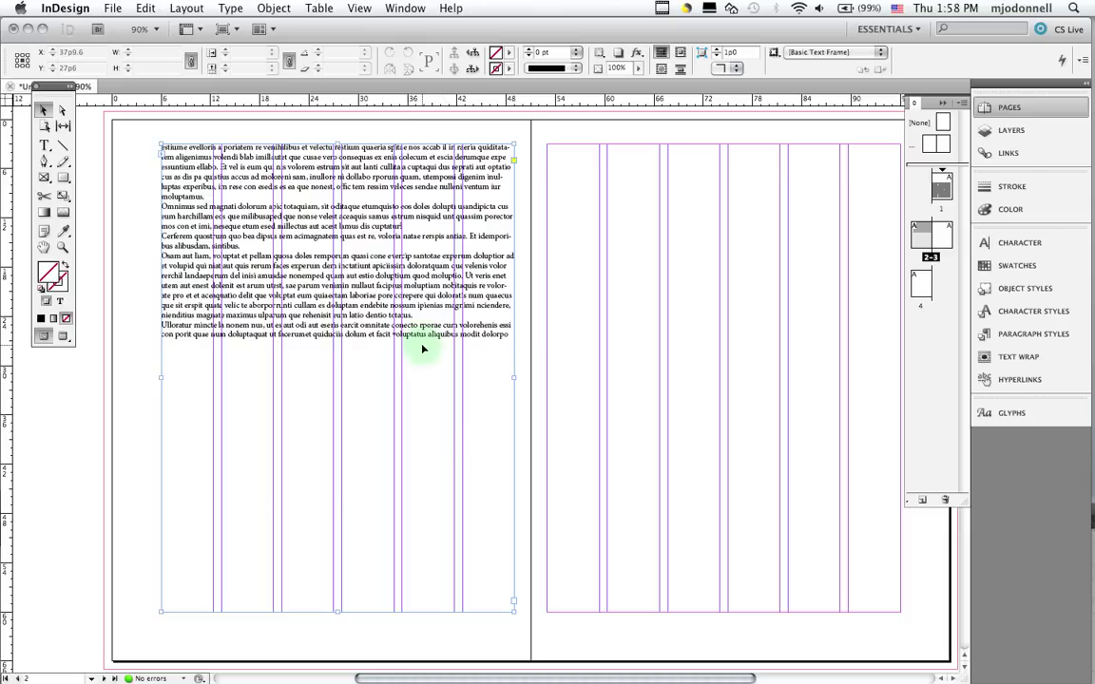
Fill the page 2 frame with placeholder text and shorten it to about half height
left_click(228, 8)
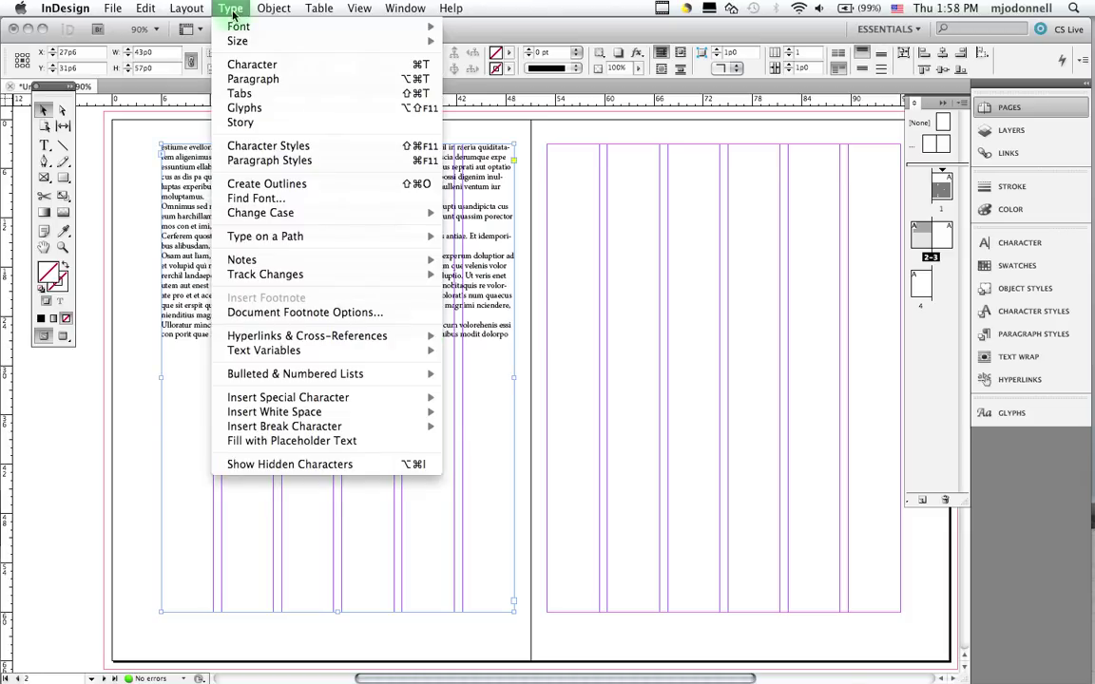
left_click(245, 440)
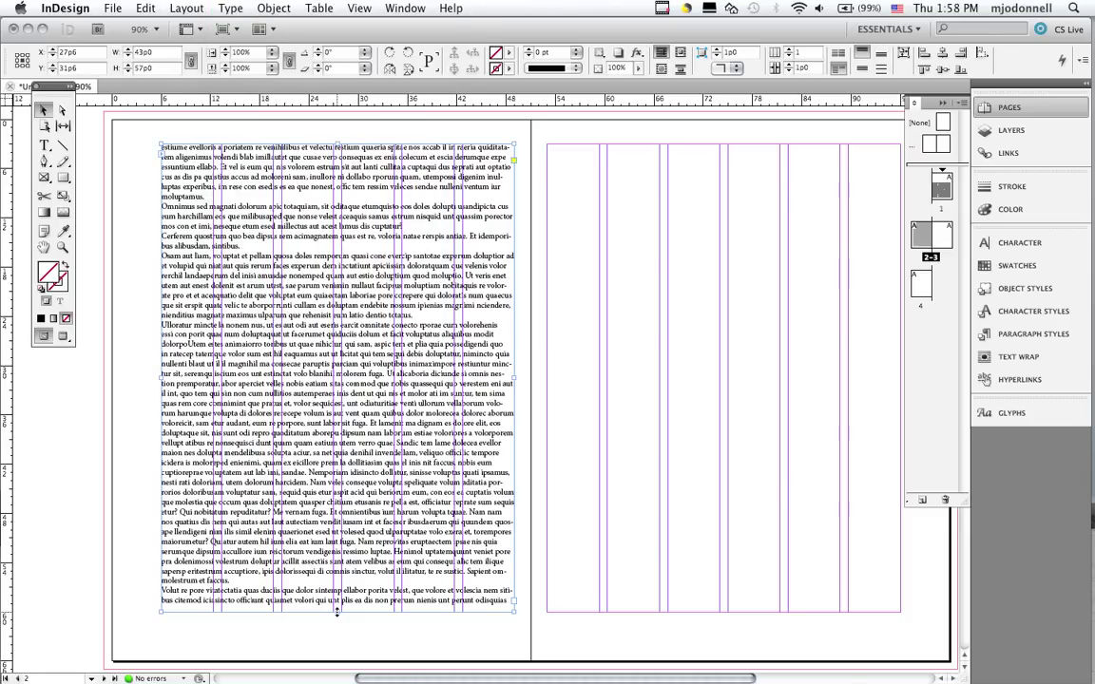
left_click_drag(336, 610, 344, 374)
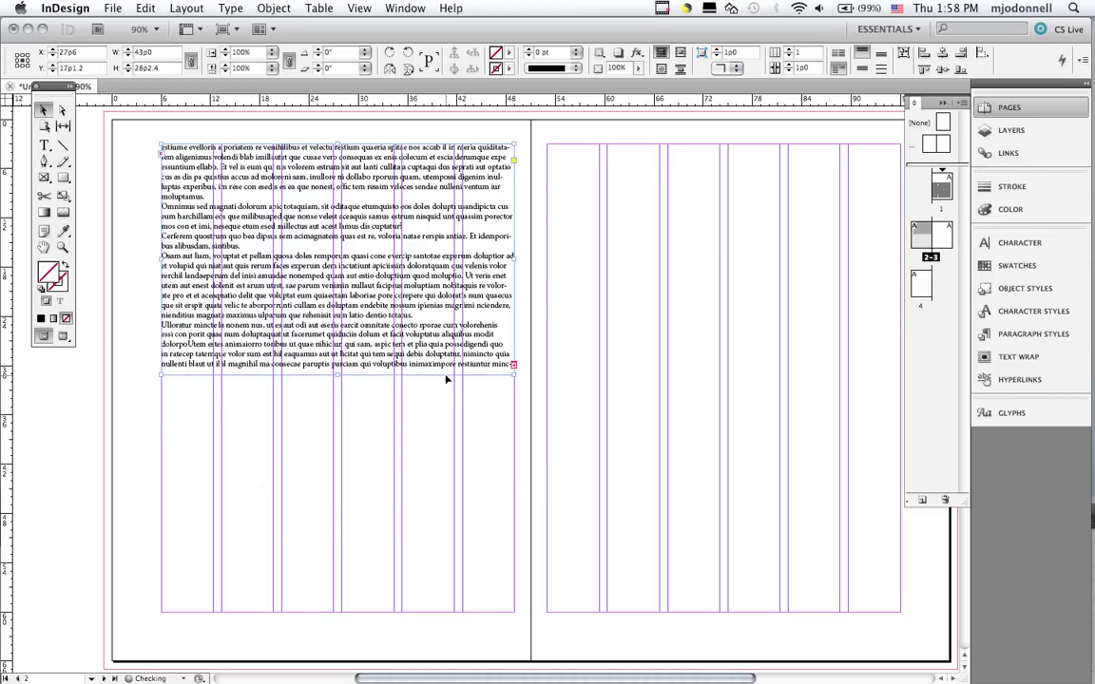
Thread the page 2 overflow into a wide 43p0 × 30p0 frame across the top of page 3
left_click(513, 366)
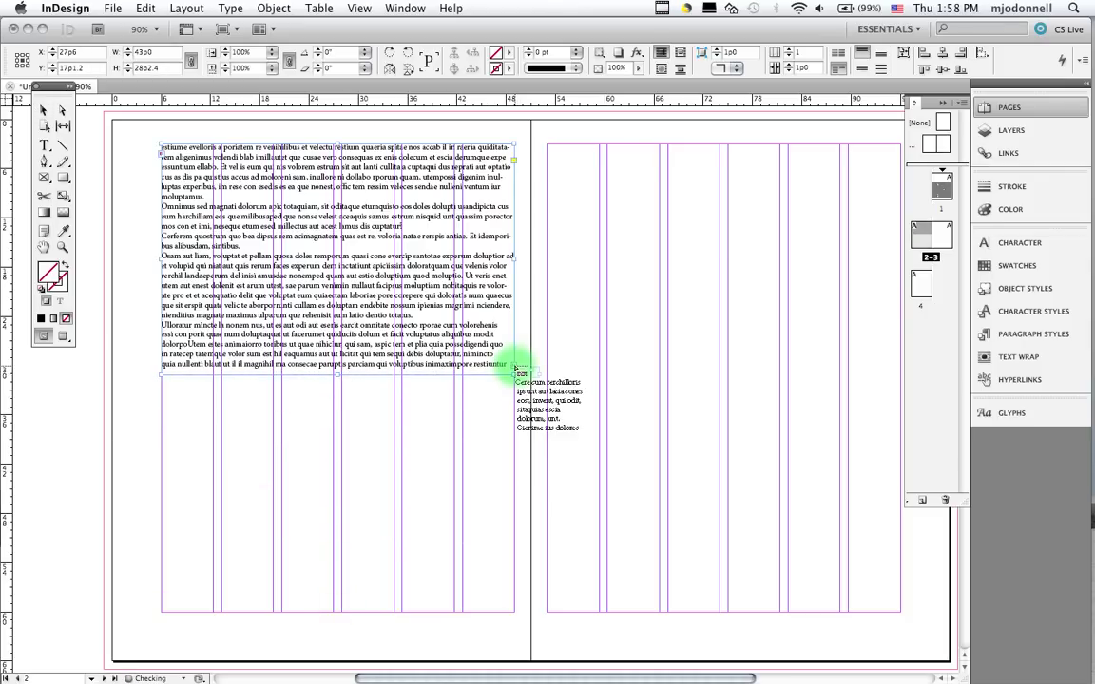
left_click(550, 148)
key("super+z")
left_click_drag(547, 144, 899, 411)
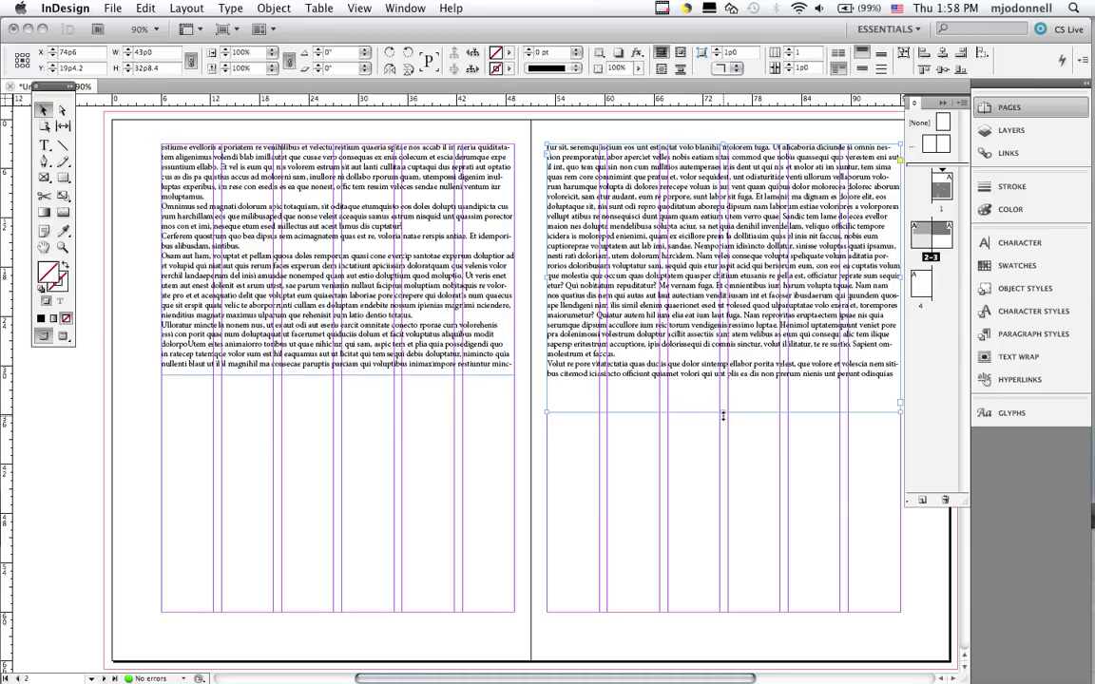
left_click_drag(723, 415, 722, 390)
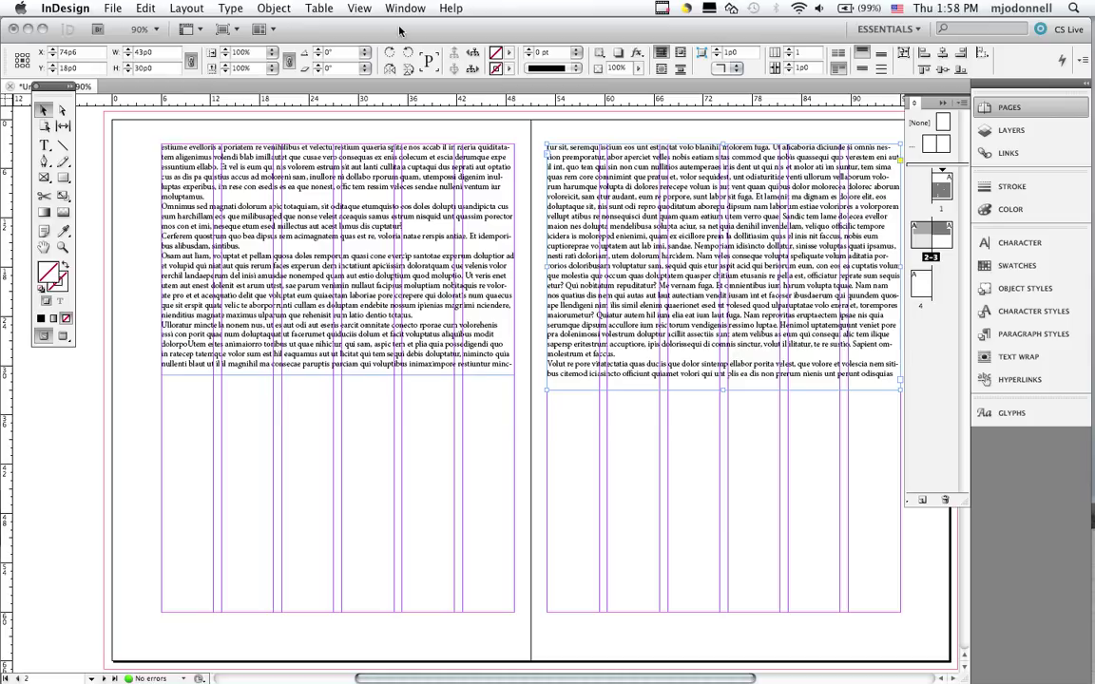
Turn on View > Extras > Show Text Threads
left_click(358, 10)
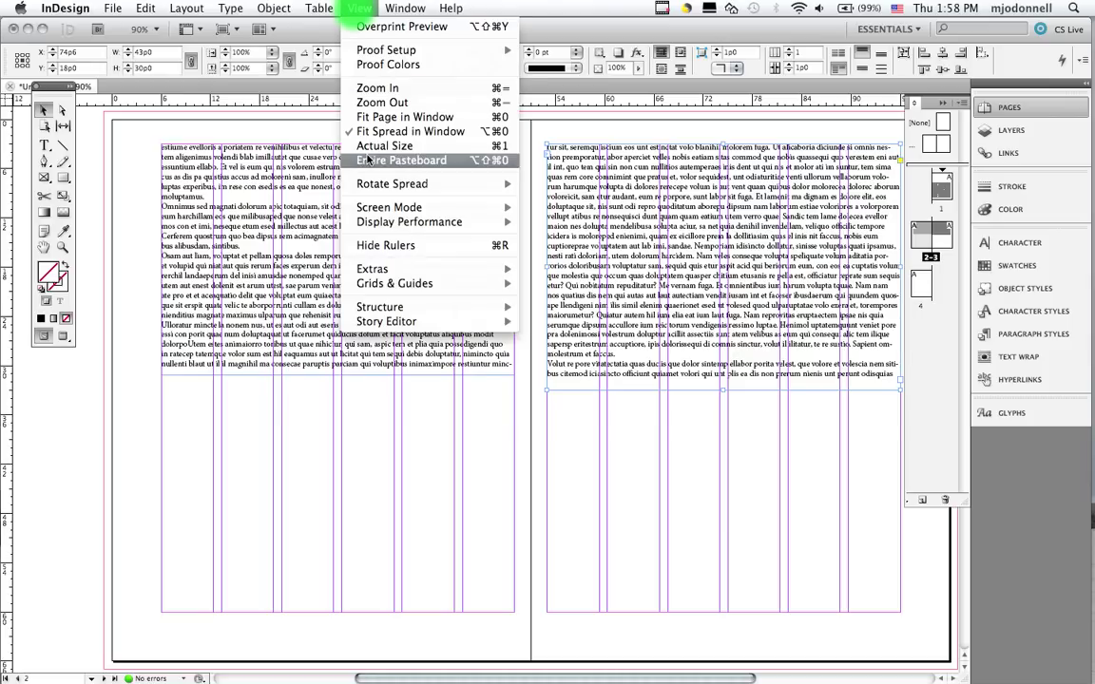
mouse_move(382, 271)
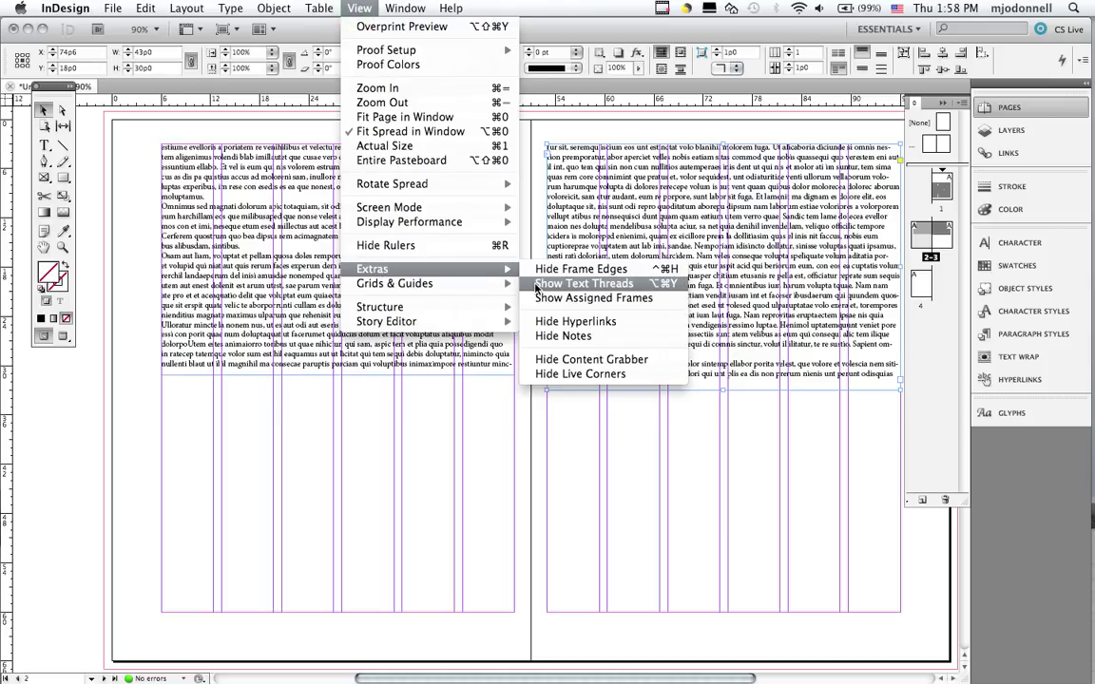
left_click(536, 286)
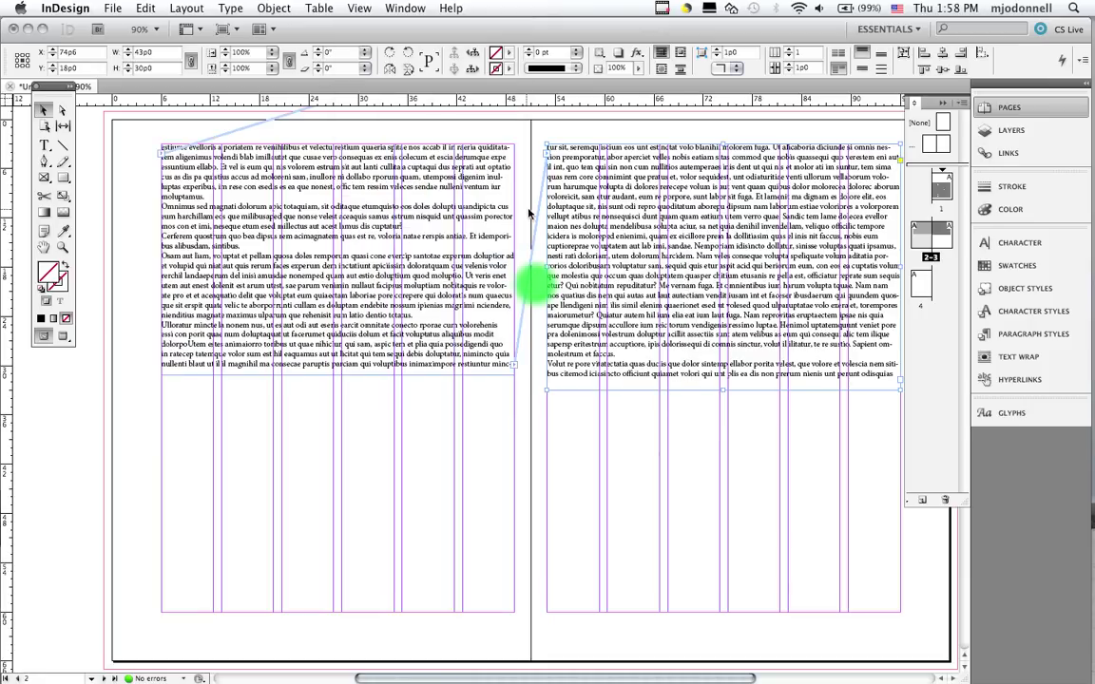
Shorten the top page 3 frame and thread its overflow into a 21p0-wide frame at the lower right
left_click_drag(725, 392, 725, 321)
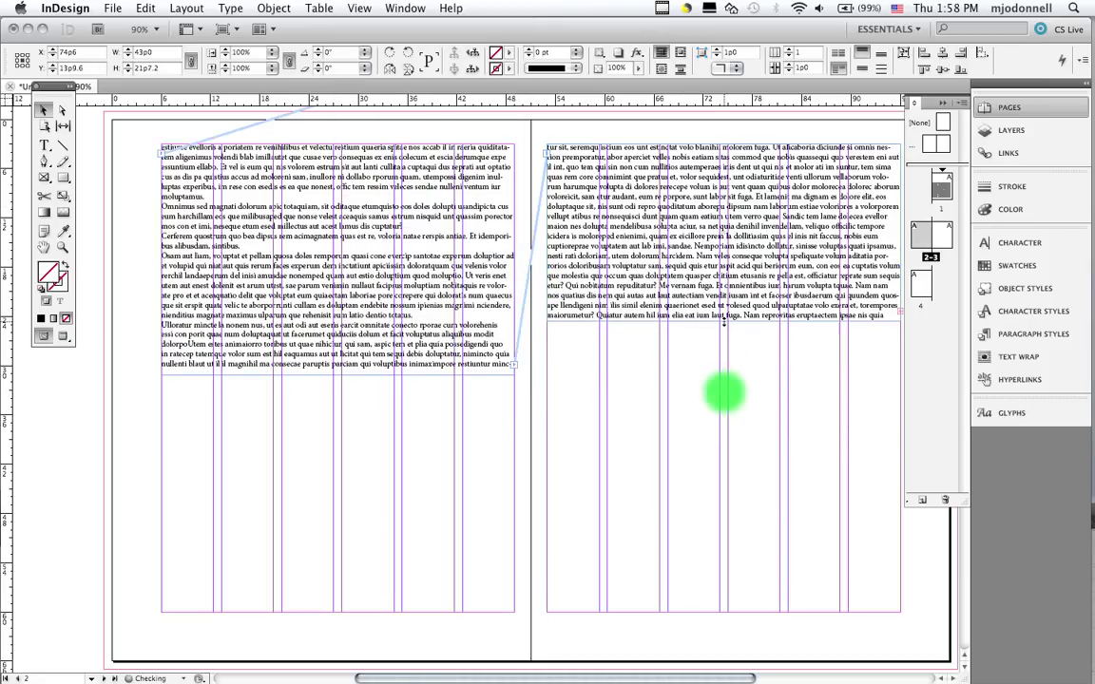
left_click(899, 311)
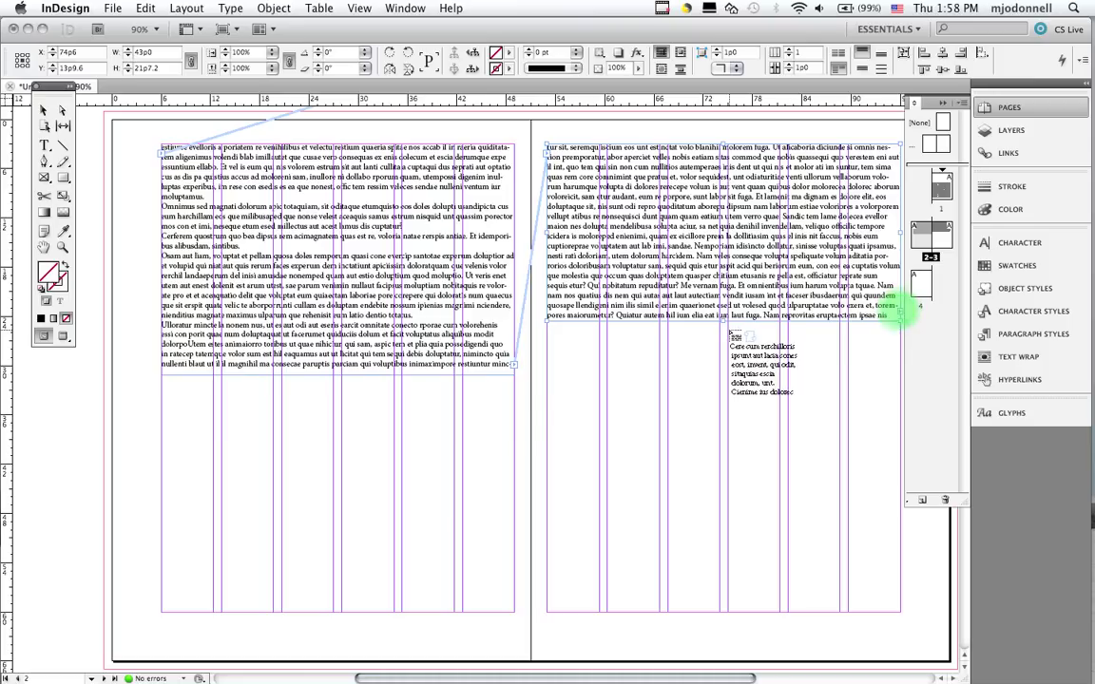
left_click_drag(724, 328, 899, 601)
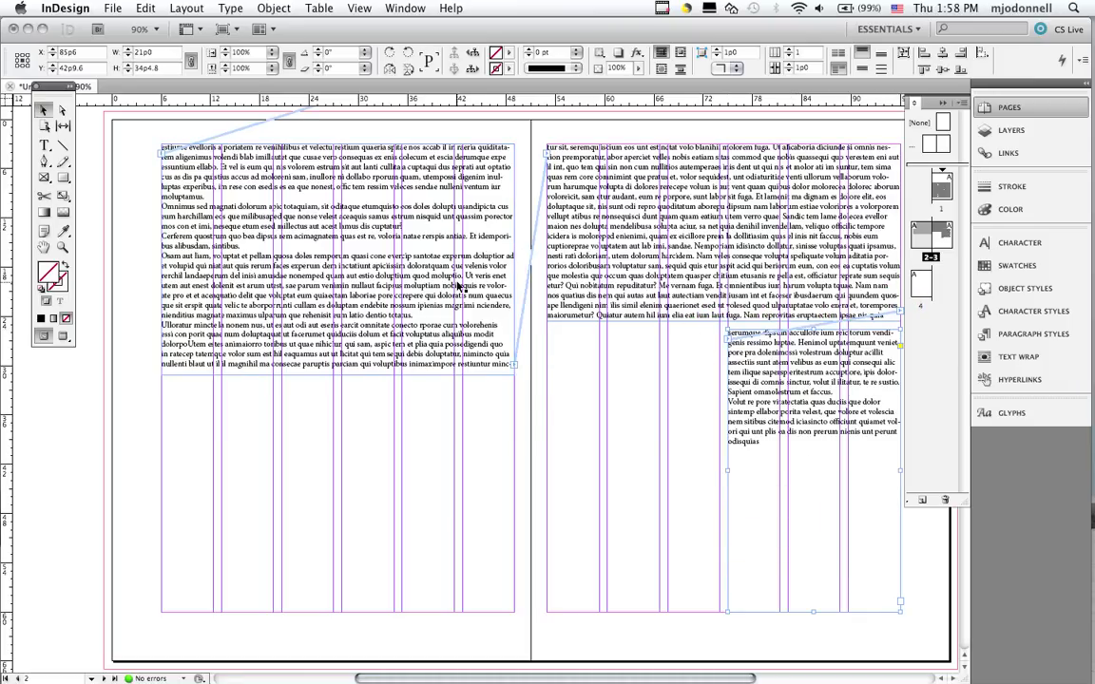
mouse_move(711, 681)
left_mouse_down()
mouse_move(692, 680)
mouse_move(719, 681)
left_mouse_up()
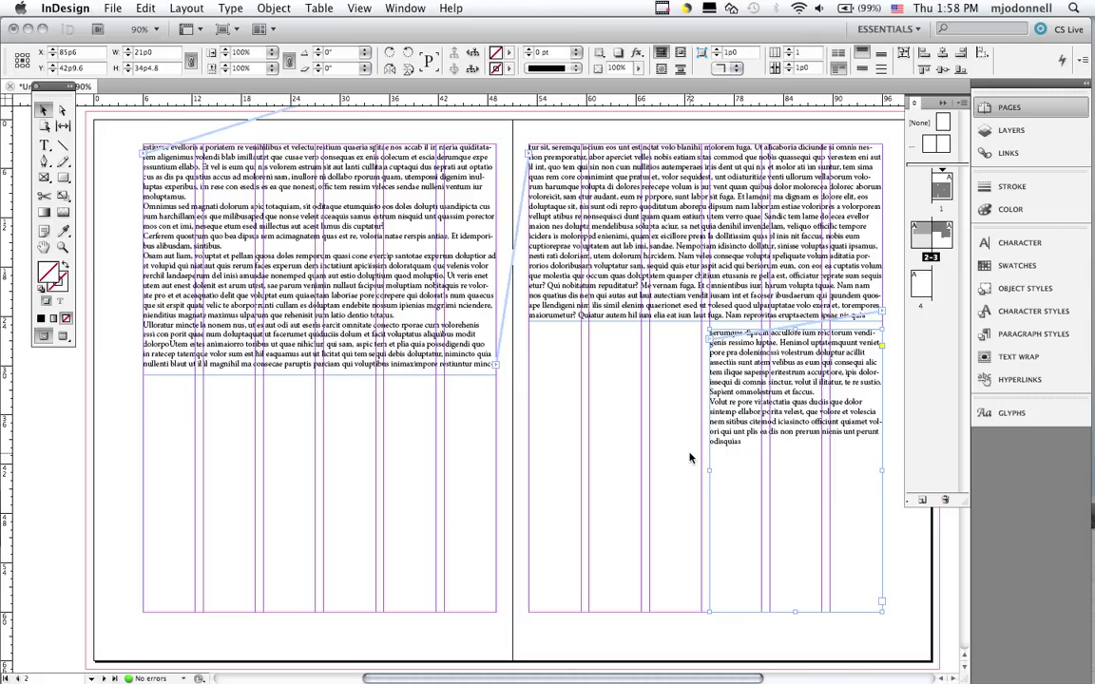
left_click(379, 292)
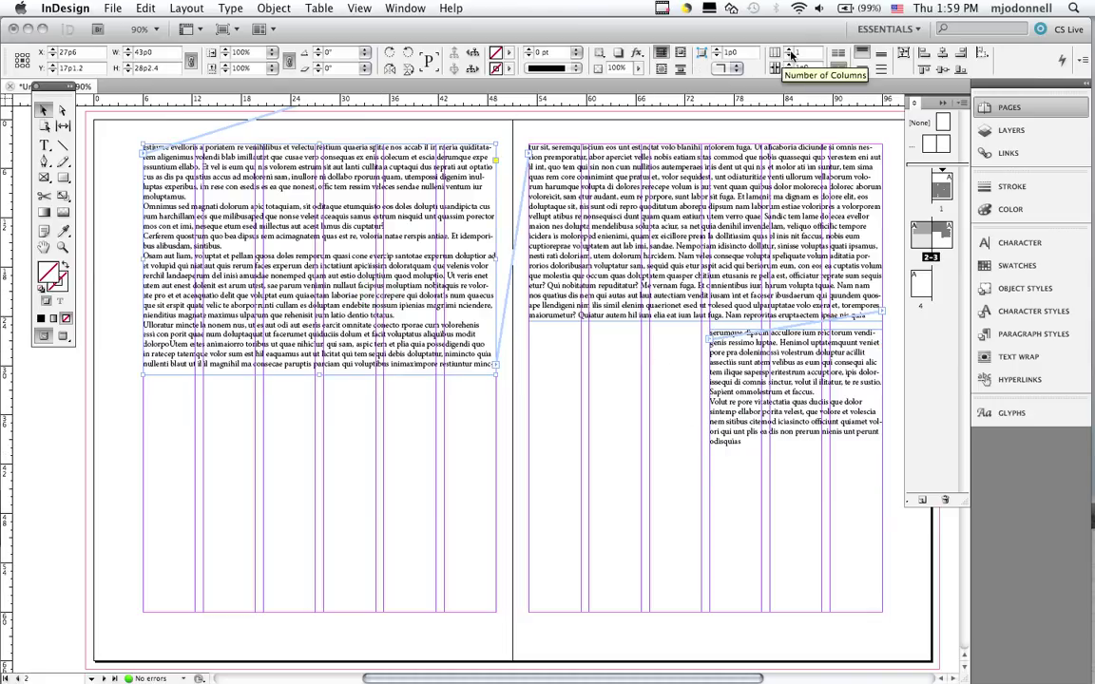
Give the page 2 frame and page 3's top frame three columns each, then narrow page 3's lower-right frame to 13p2
left_click(789, 54)
left_click(789, 53)
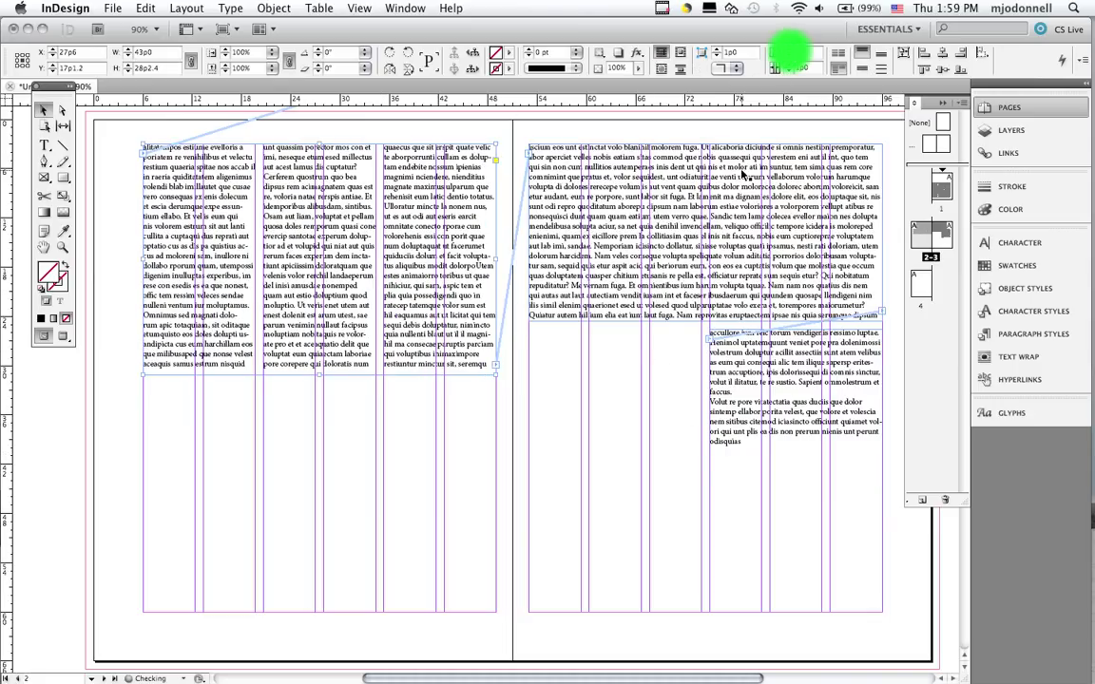
left_click(789, 53)
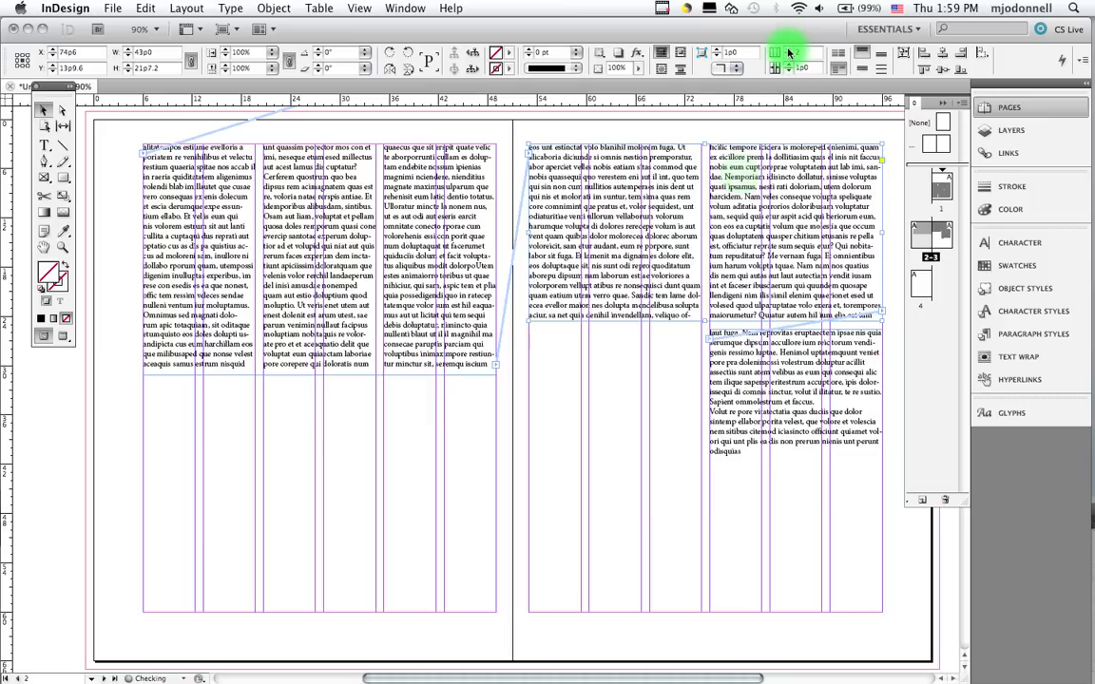
left_click(788, 53)
left_click(769, 360)
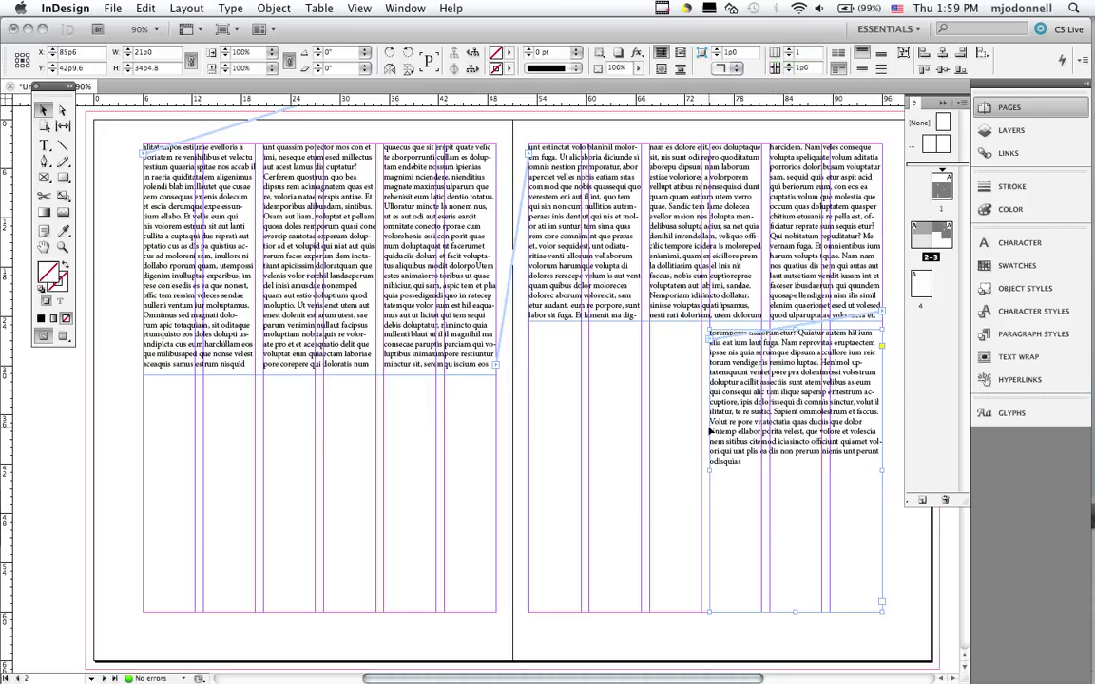
left_click_drag(708, 470, 768, 469)
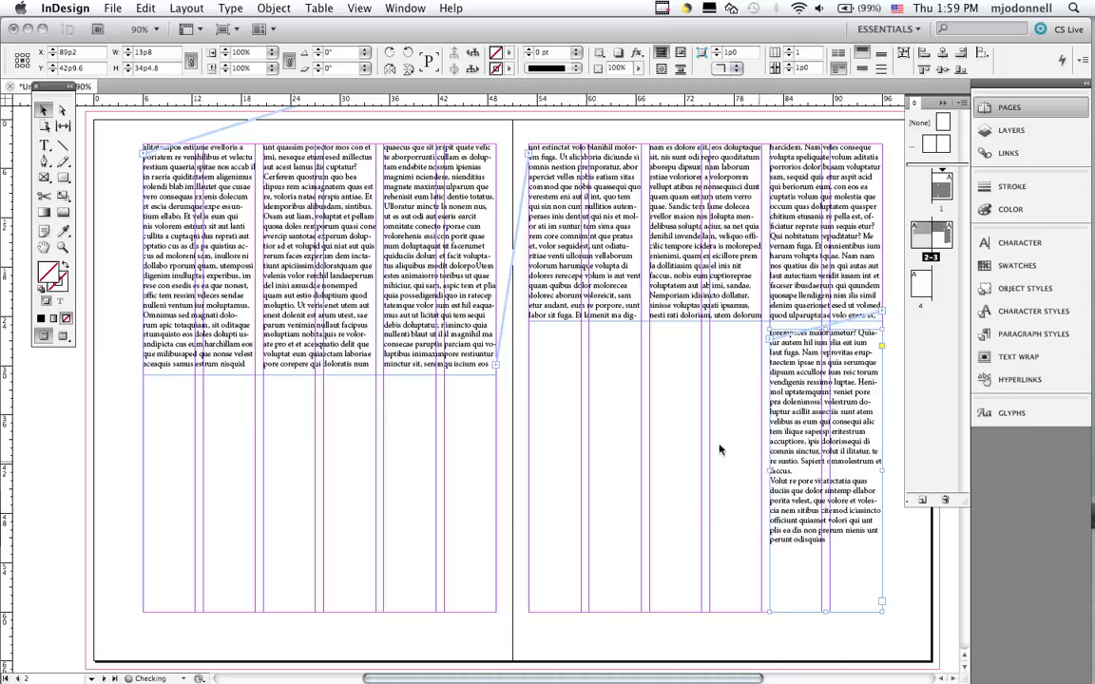